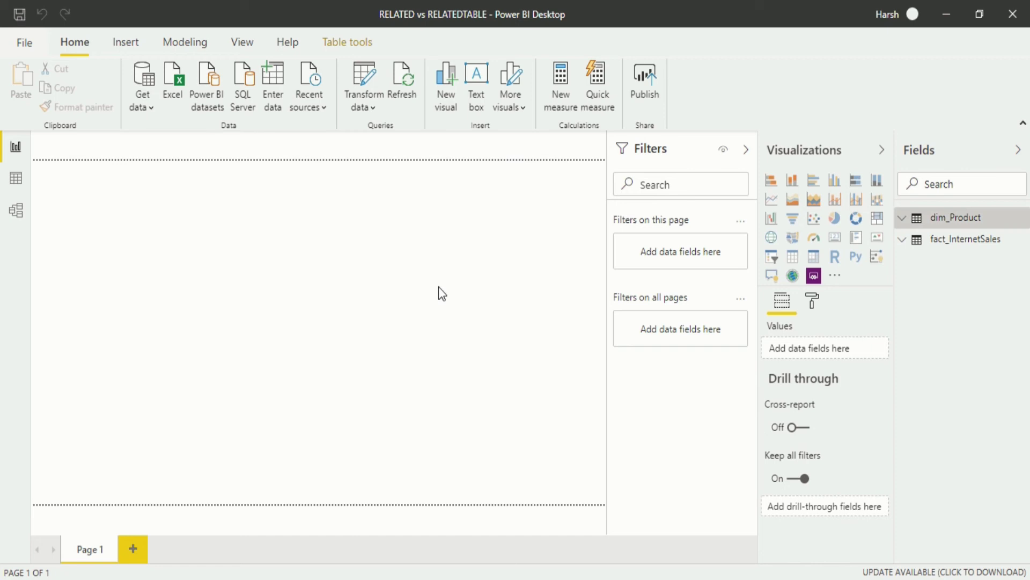
Inspect the relationship between dim_Product and fact_InternetSales in the model, and review the columns of the fact_InternetSales data.
{"action": "left_click", "coordinate": [8, 228]}
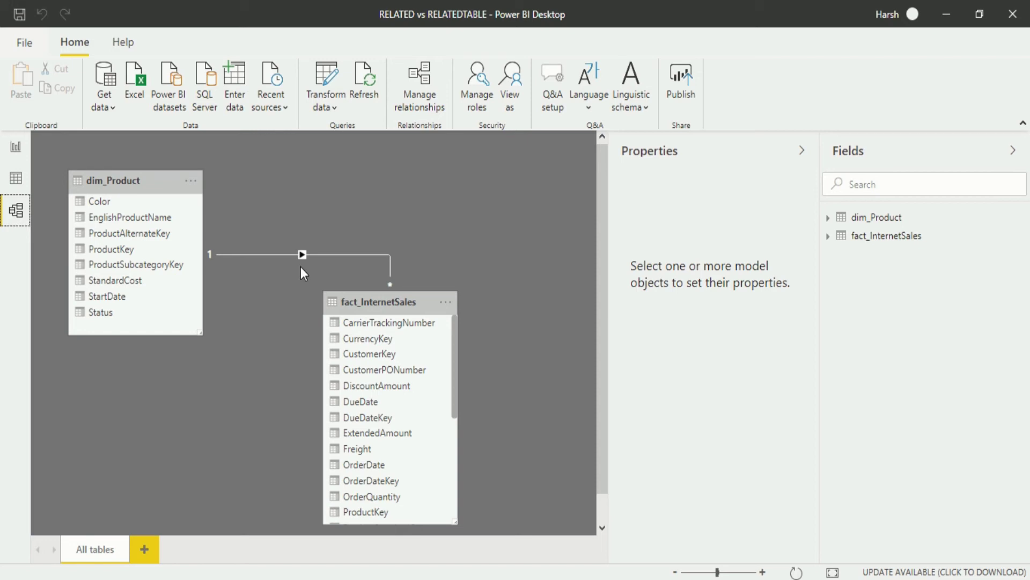
{"action": "left_click", "coordinate": [7, 188]}
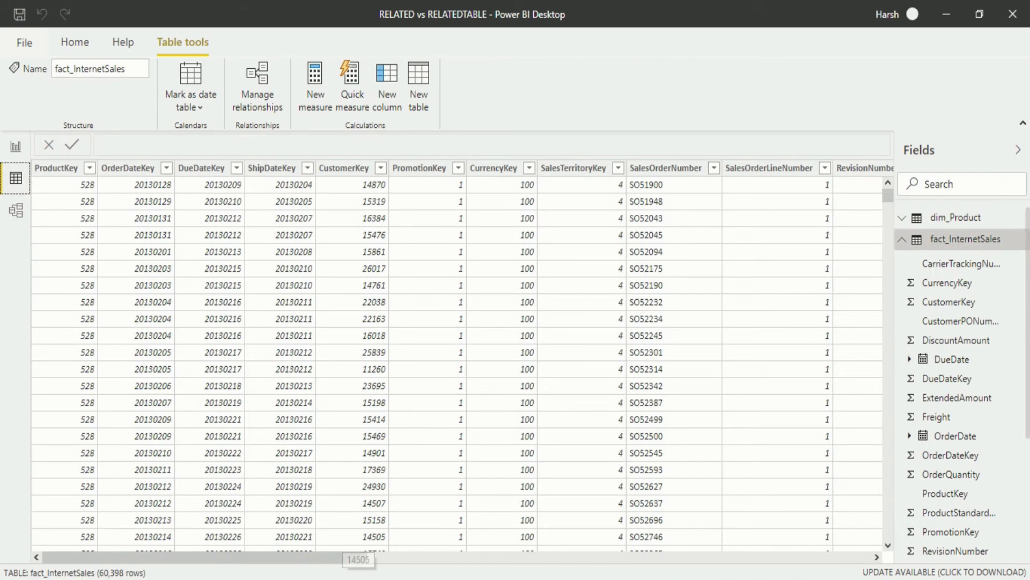
{"action": "left_click_drag", "start_coordinate": [297, 556], "coordinate": [1009, 491]}
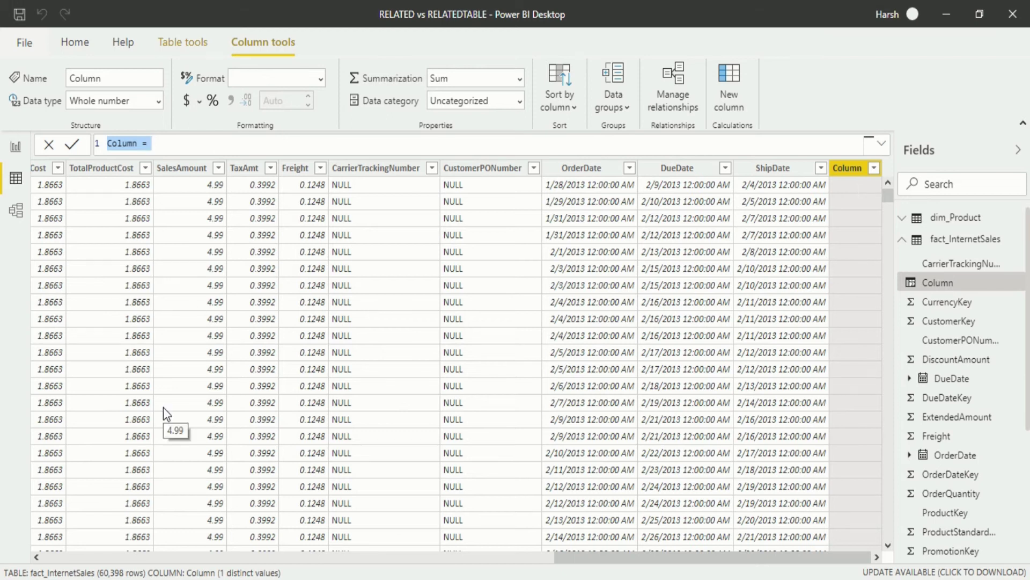
Add a calculated column to fact_InternetSales with the formula firstnamesale = RELATED(dim_Product[EnglishProductName]).
{"action": "key", "text": "BackSpace"}
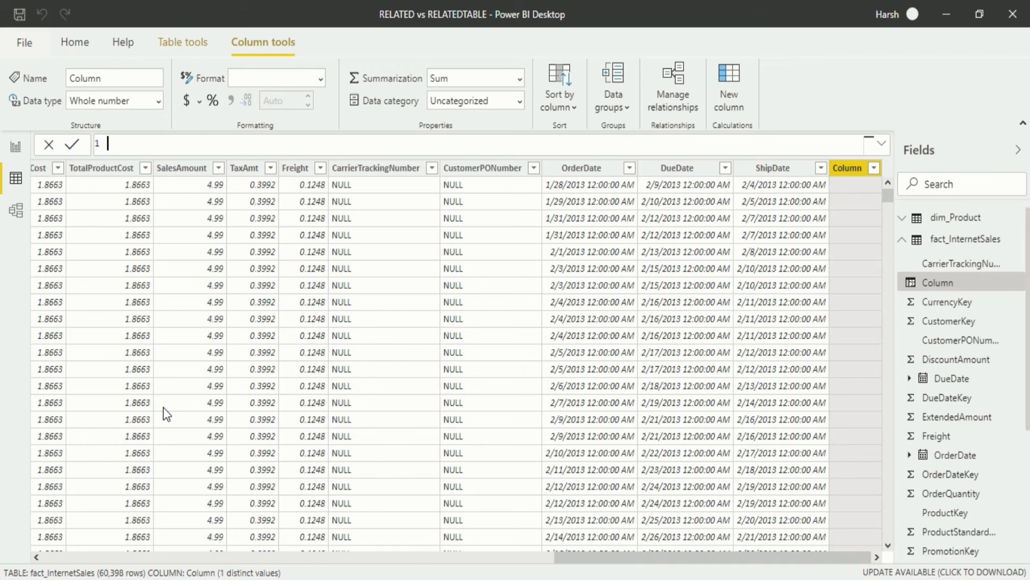
{"action": "type", "text": "firstnamesale ="}
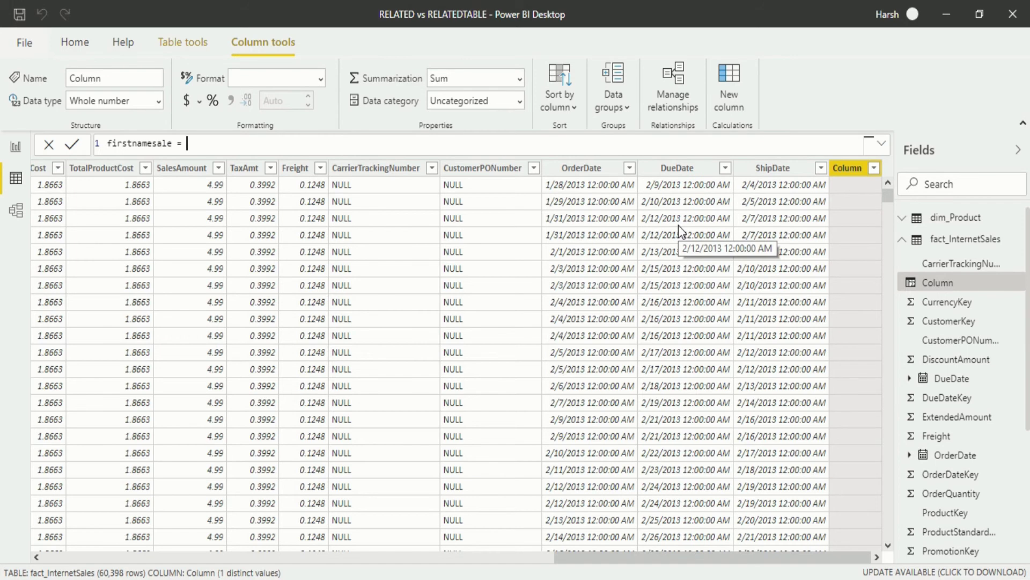
{"action": "type", "text": "re"}
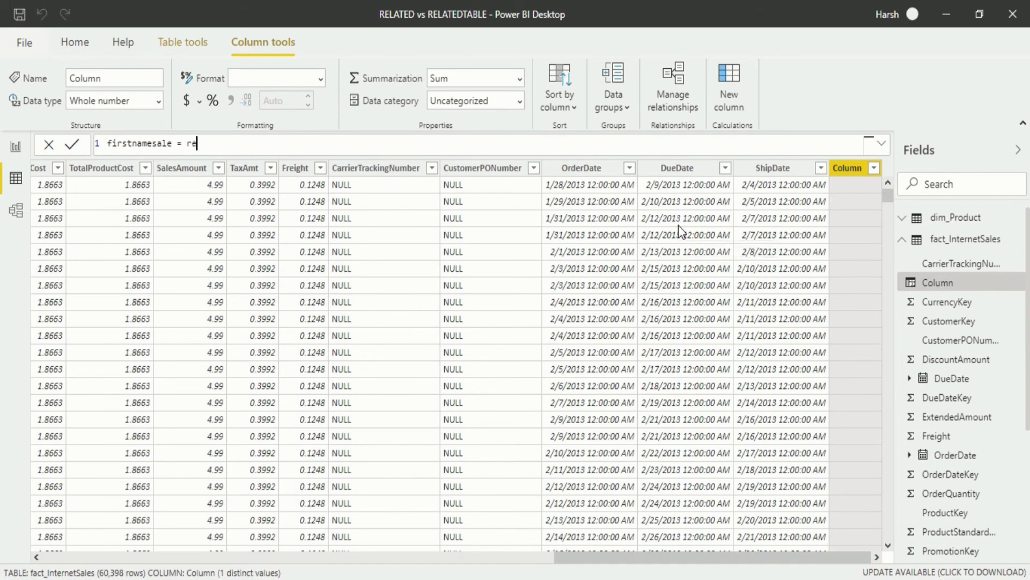
{"action": "type", "text": "lated"}
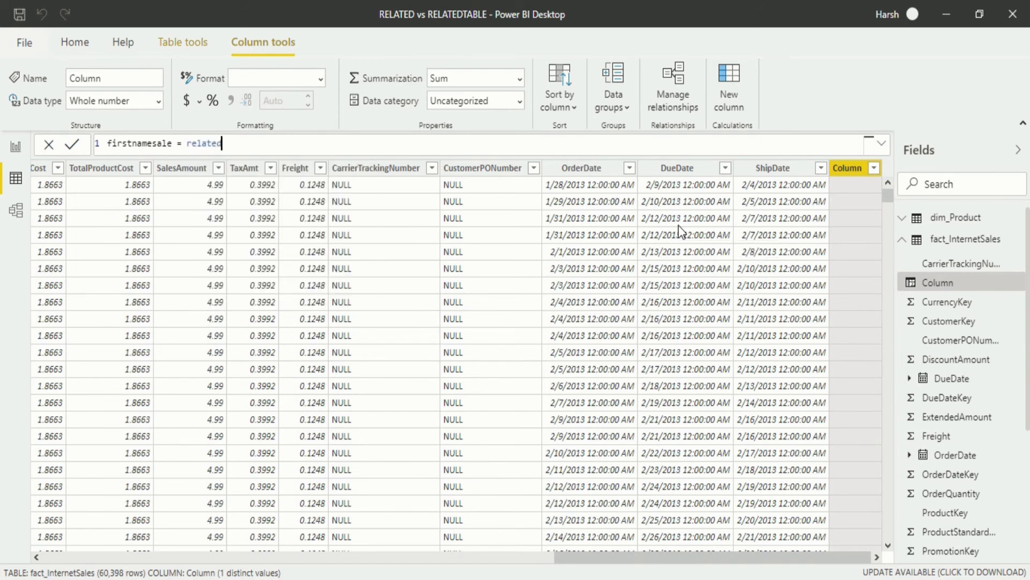
{"action": "key", "text": "BackSpace"}
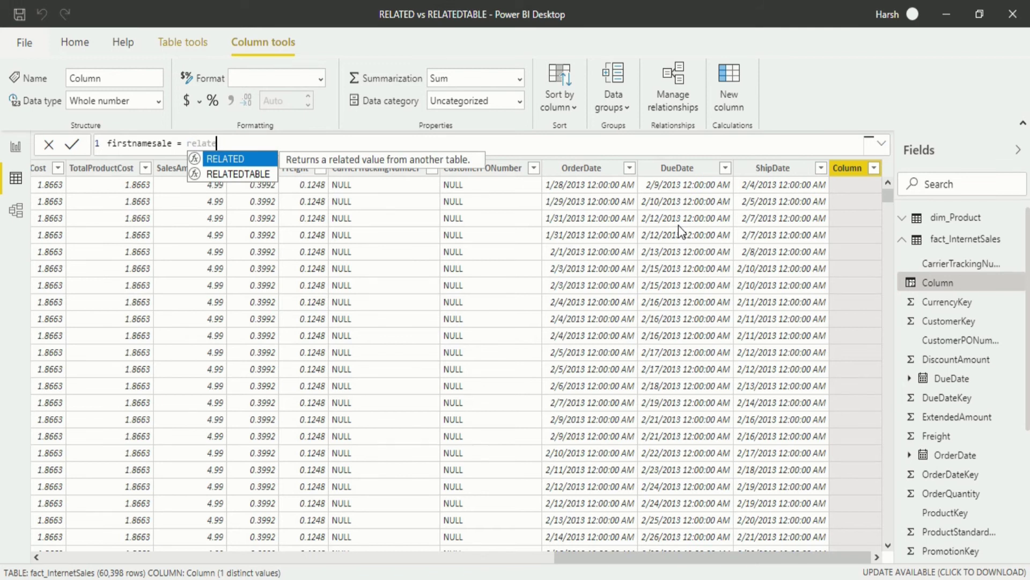
{"action": "key", "text": "Tab"}
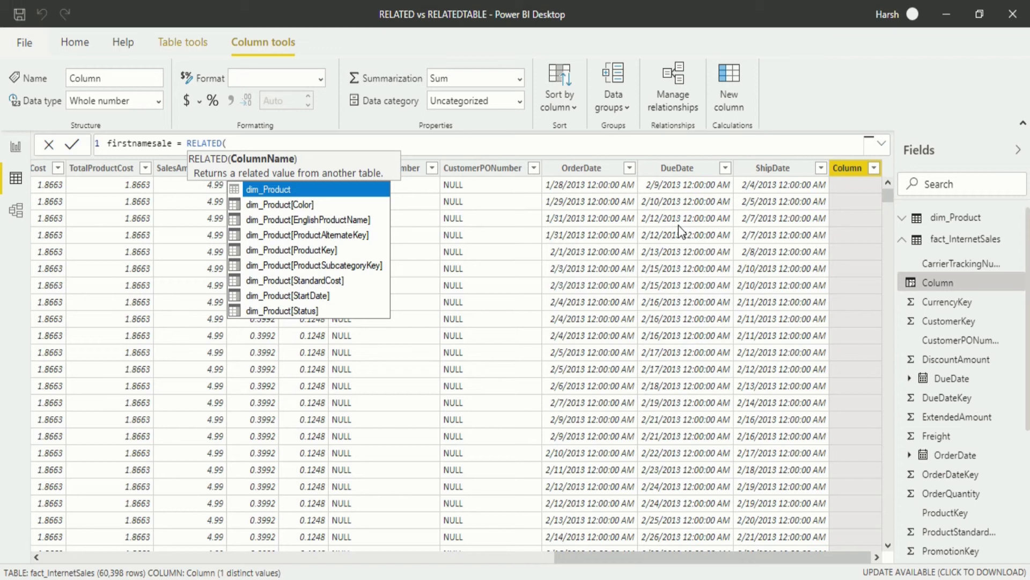
{"action": "key", "text": "Down"}
{"action": "key", "text": "Down"}
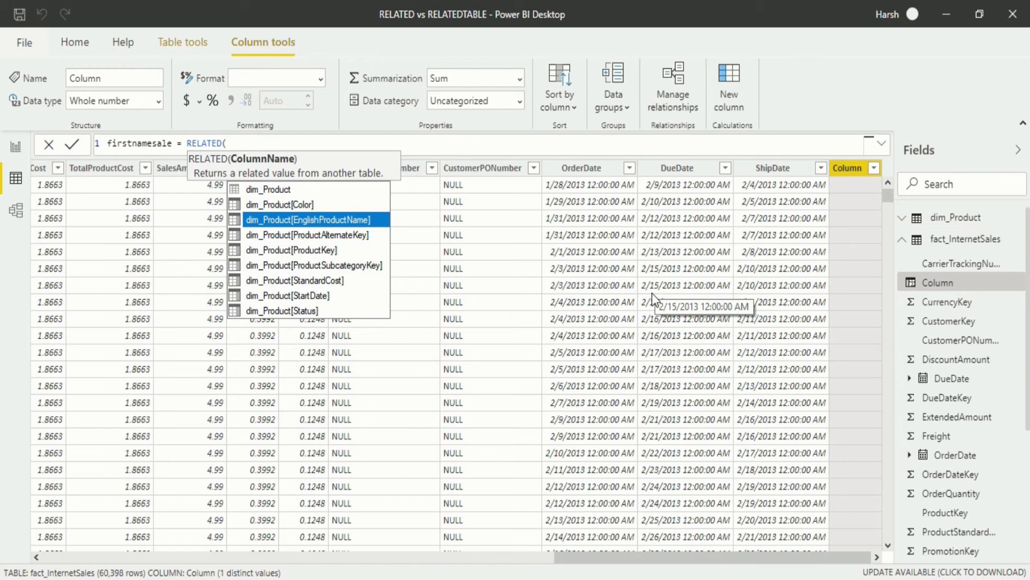
{"action": "key", "text": "Tab"}
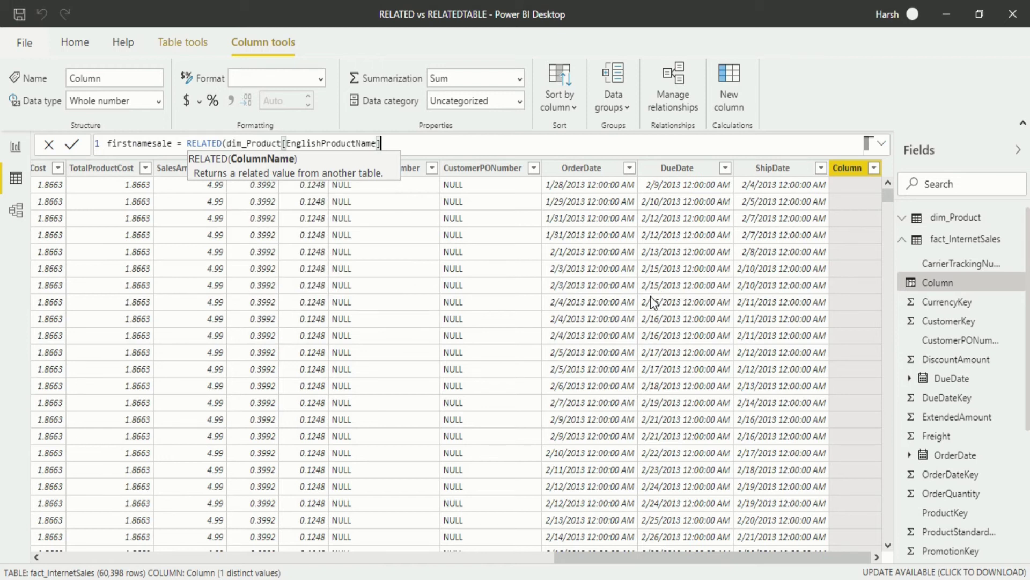
{"action": "type", "text": ")"}
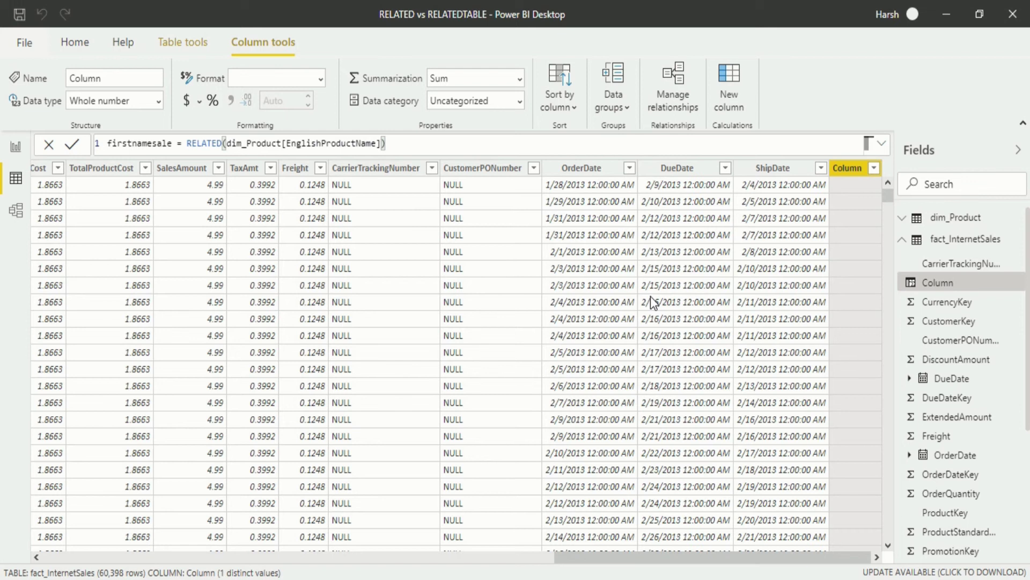
{"action": "key", "text": "Return"}
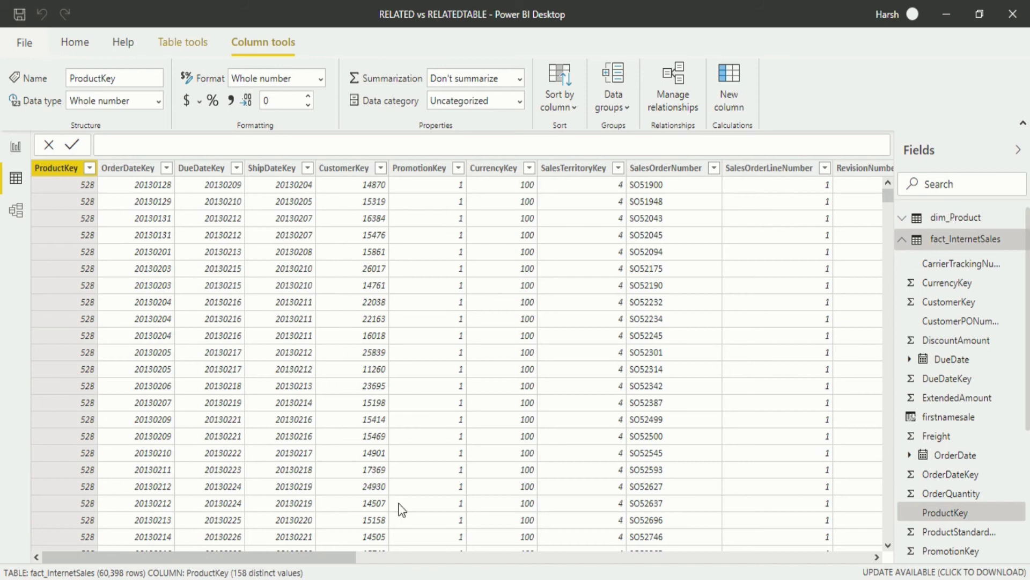
Examine the product names filled in down the firstnamesale column of fact_InternetSales.
{"action": "left_click_drag", "start_coordinate": [319, 560], "coordinate": [887, 501]}
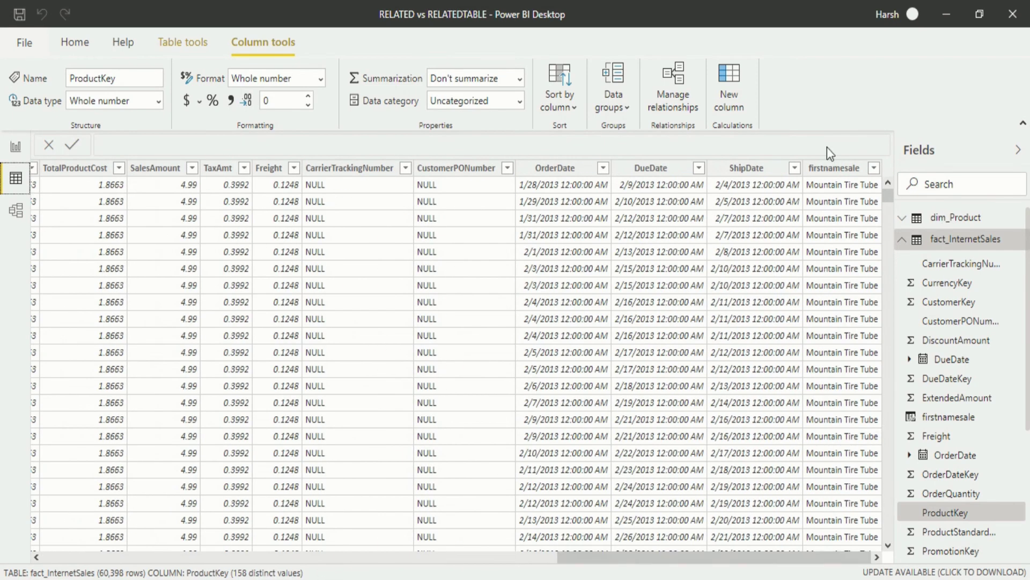
{"action": "left_click", "coordinate": [833, 435]}
{"action": "scroll", "coordinate": [835, 443], "scroll_direction": "down", "scroll_amount": 7}
{"action": "scroll", "coordinate": [835, 443], "scroll_direction": "down", "scroll_amount": 20}
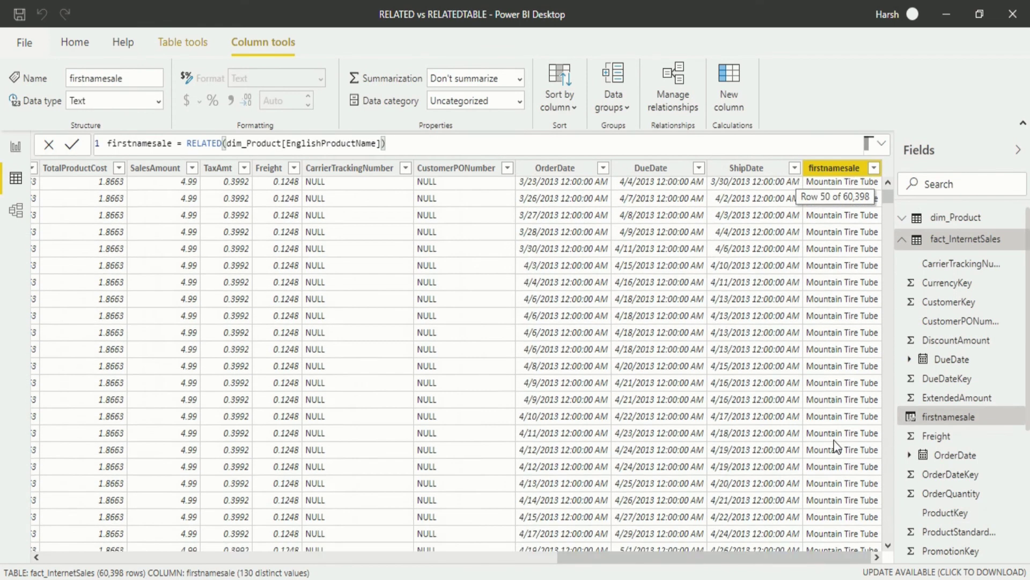
{"action": "scroll", "coordinate": [827, 451], "scroll_direction": "down", "scroll_amount": 20}
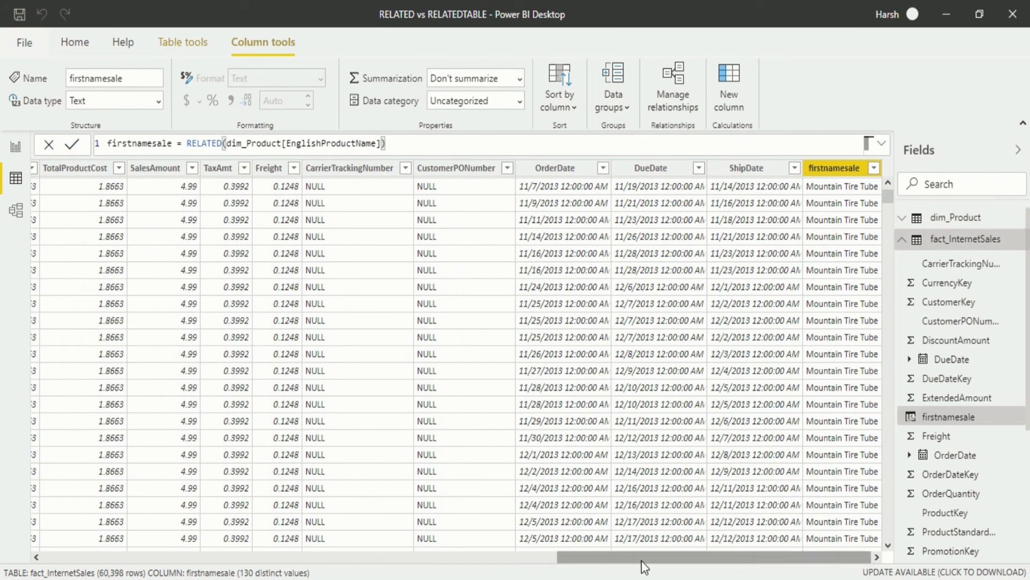
{"action": "left_click_drag", "start_coordinate": [642, 560], "coordinate": [728, 508]}
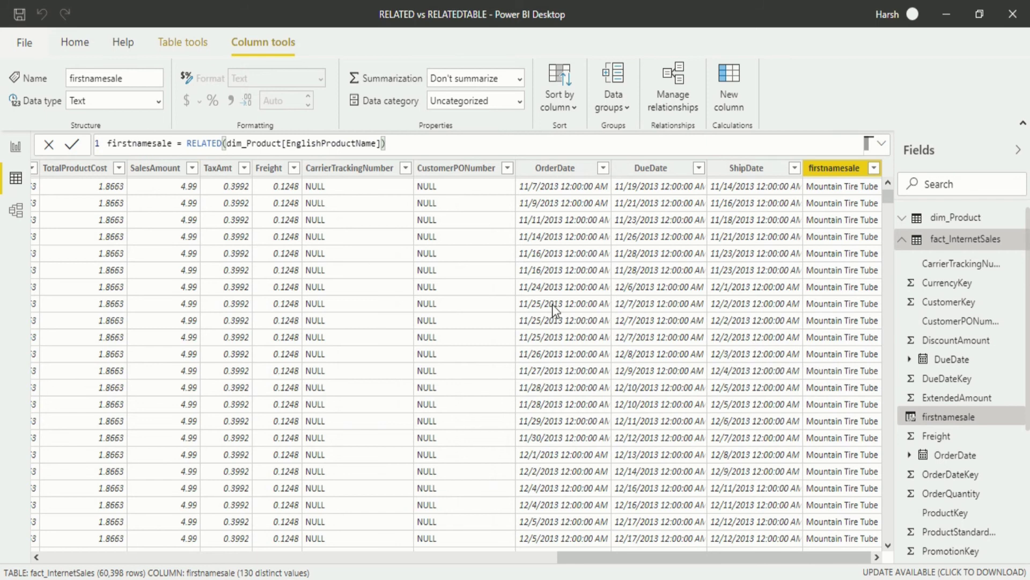
Check the table relationship in the model once more and open the dim_Product table's data.
{"action": "left_click", "coordinate": [16, 211]}
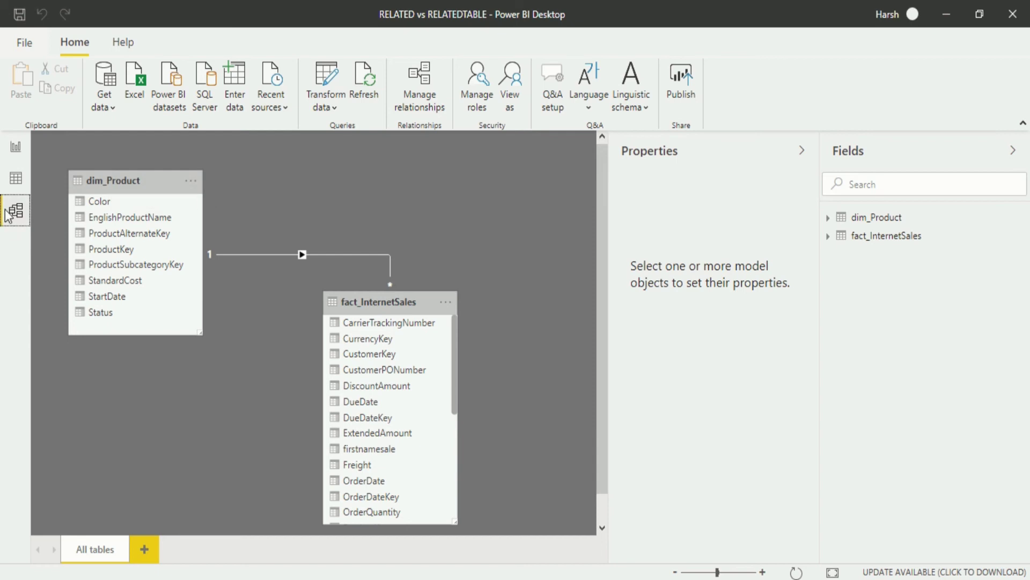
{"action": "left_click", "coordinate": [20, 185]}
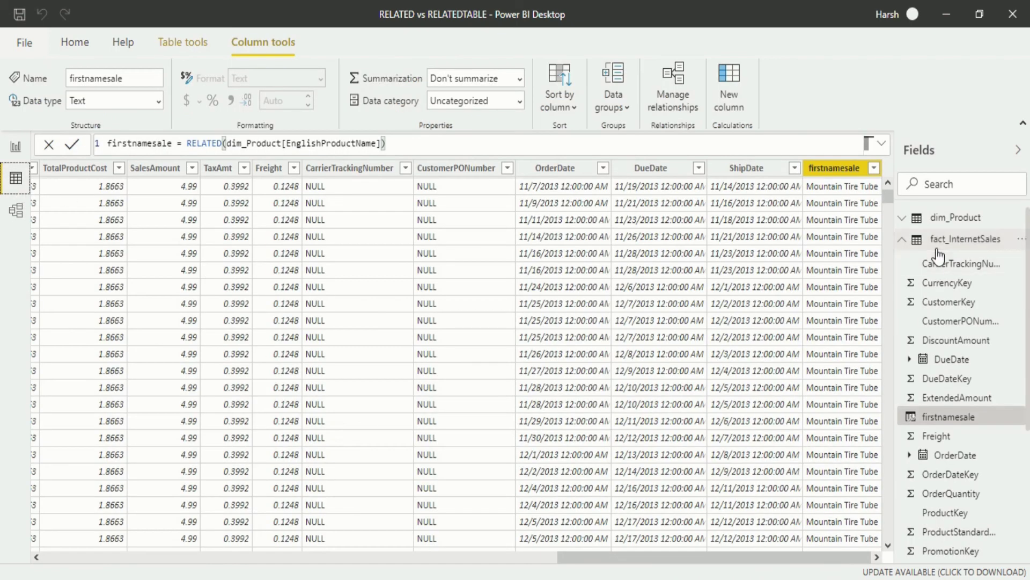
{"action": "left_click", "coordinate": [948, 223]}
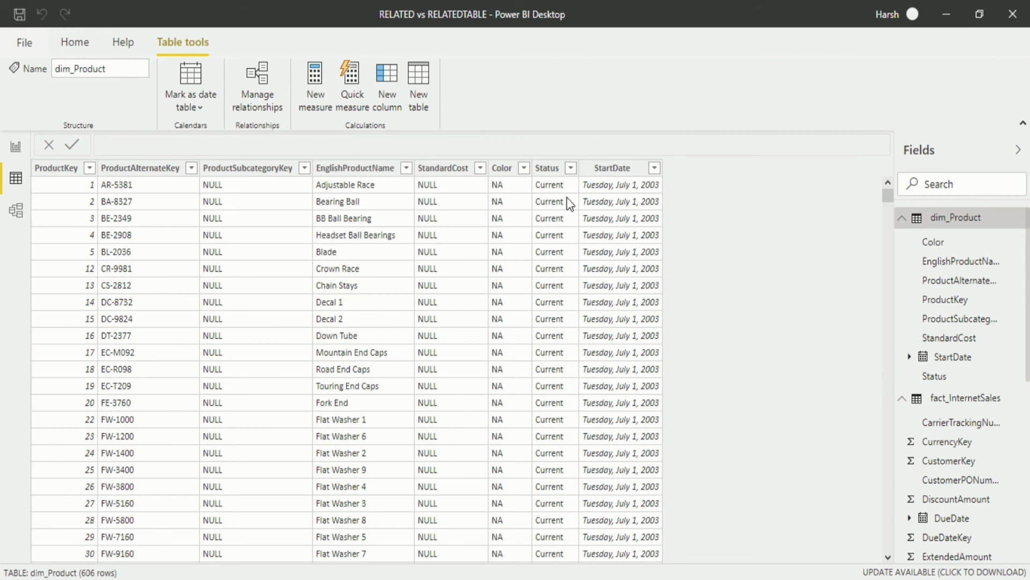
Start a new calculated column named sales in the dim_Product table.
{"action": "left_click", "coordinate": [388, 100]}
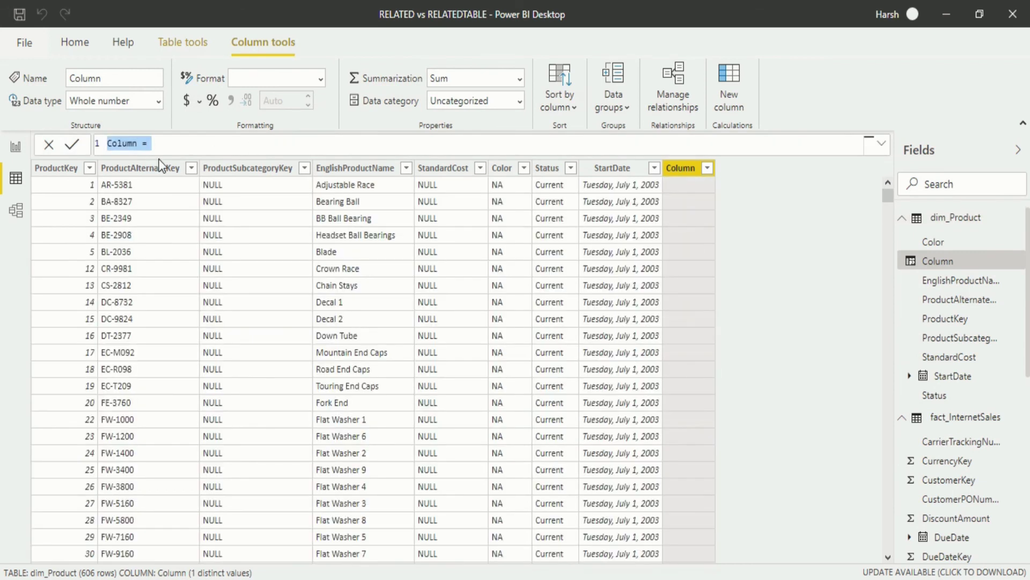
{"action": "key", "text": "BackSpace"}
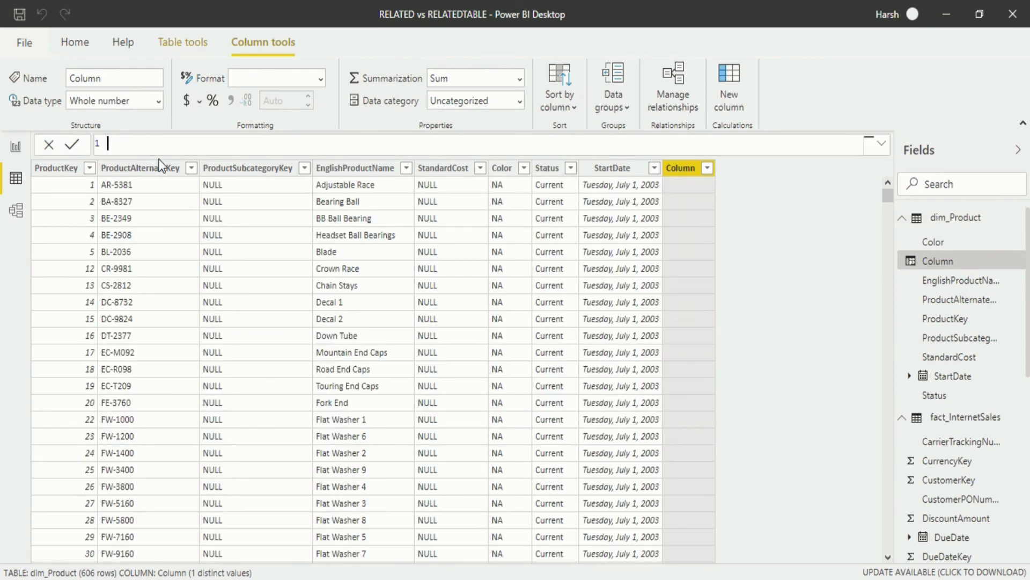
{"action": "type", "text": "sumx"}
{"action": "key", "text": "BackSpace"}
{"action": "key", "text": "BackSpace"}
{"action": "key", "text": "BackSpace"}
{"action": "type", "text": "ale"}
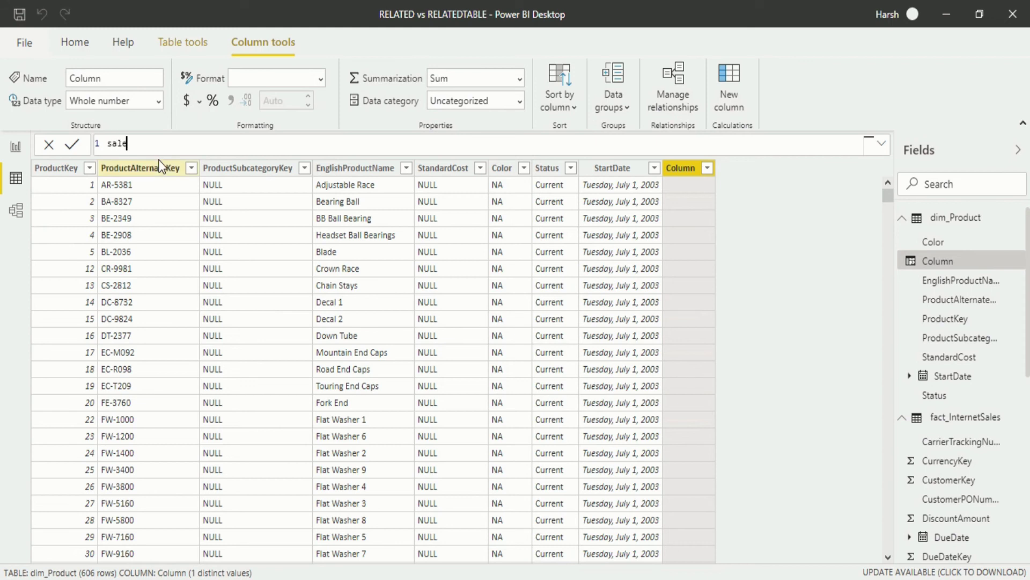
{"action": "type", "text": "s ="}
Define the sales column as RELATEDTABLE(fact_InternetSales) and commit the formula.
{"action": "type", "text": "re"}
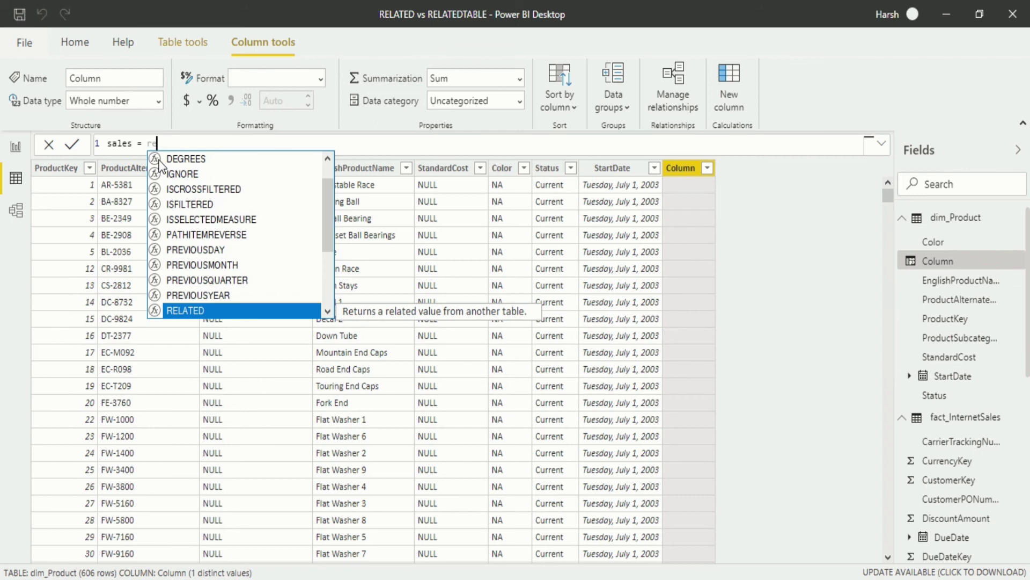
{"action": "type", "text": "late"}
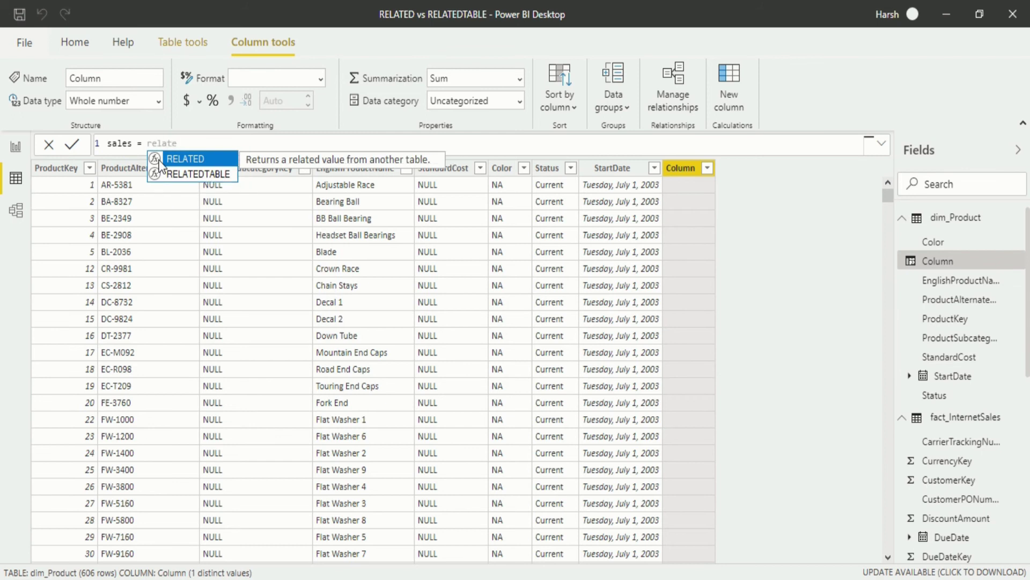
{"action": "key", "text": "Down"}
{"action": "key", "text": "Tab"}
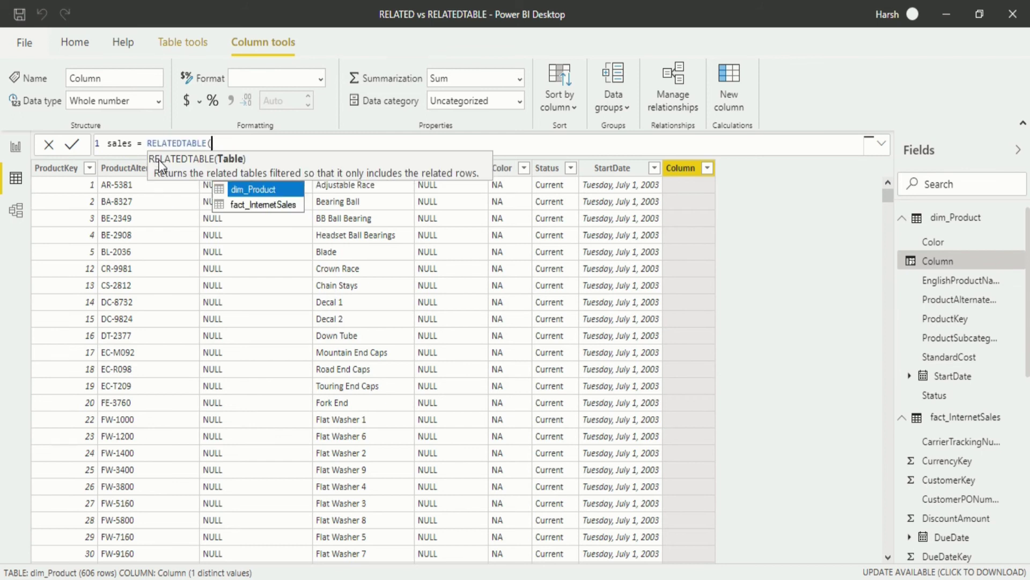
{"action": "key", "text": "Down"}
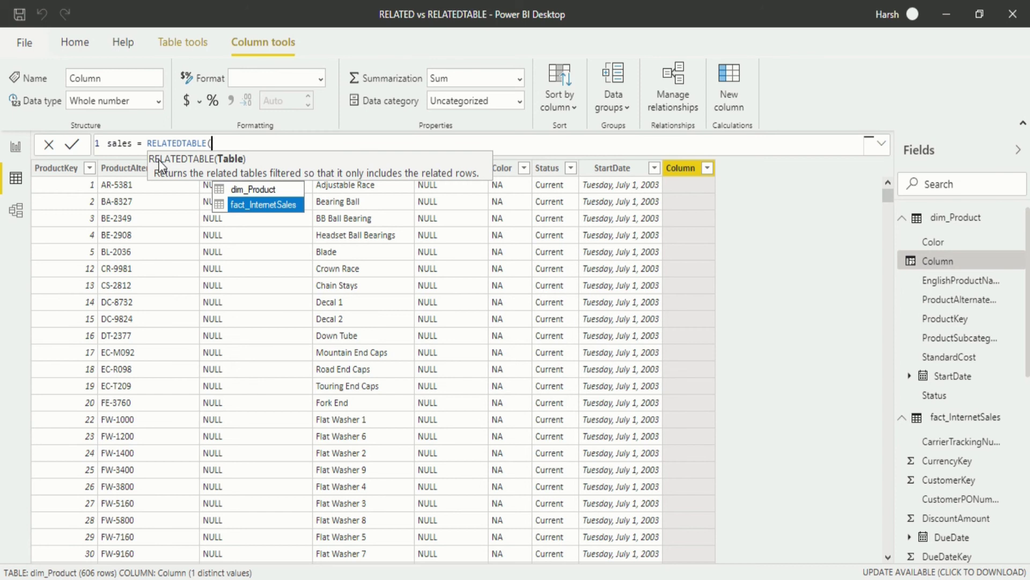
{"action": "key", "text": "Tab"}
{"action": "type", "text": ")"}
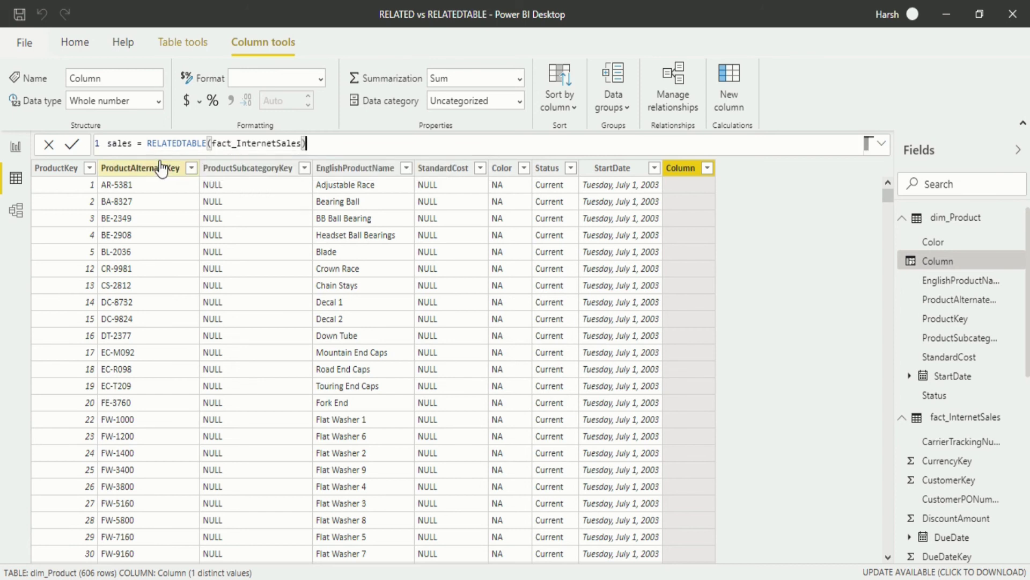
{"action": "key", "text": "Return"}
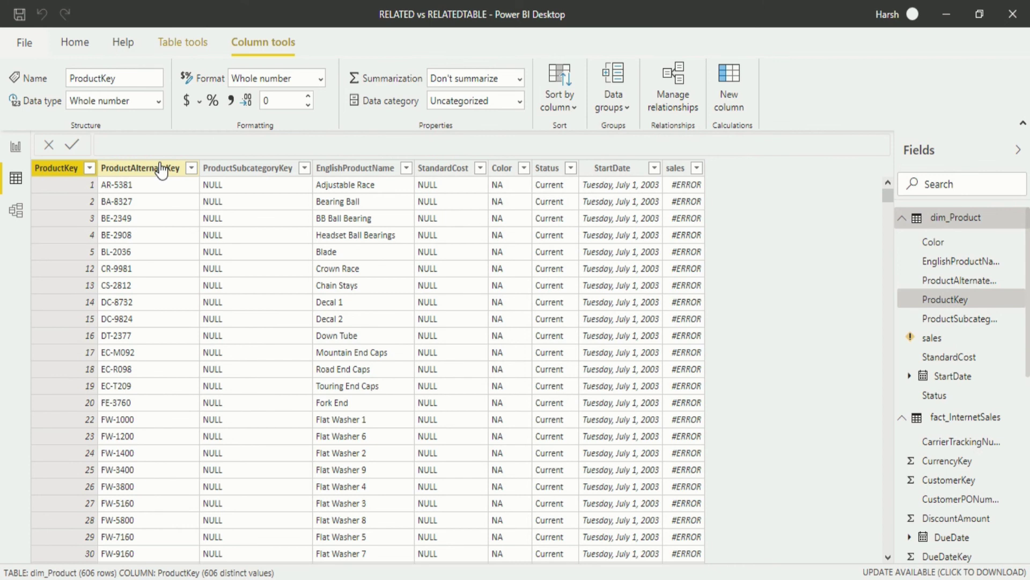
Examine the sales column's error message and the relationship between dim_Product and fact_InternetSales in the model.
{"action": "left_click", "coordinate": [677, 169]}
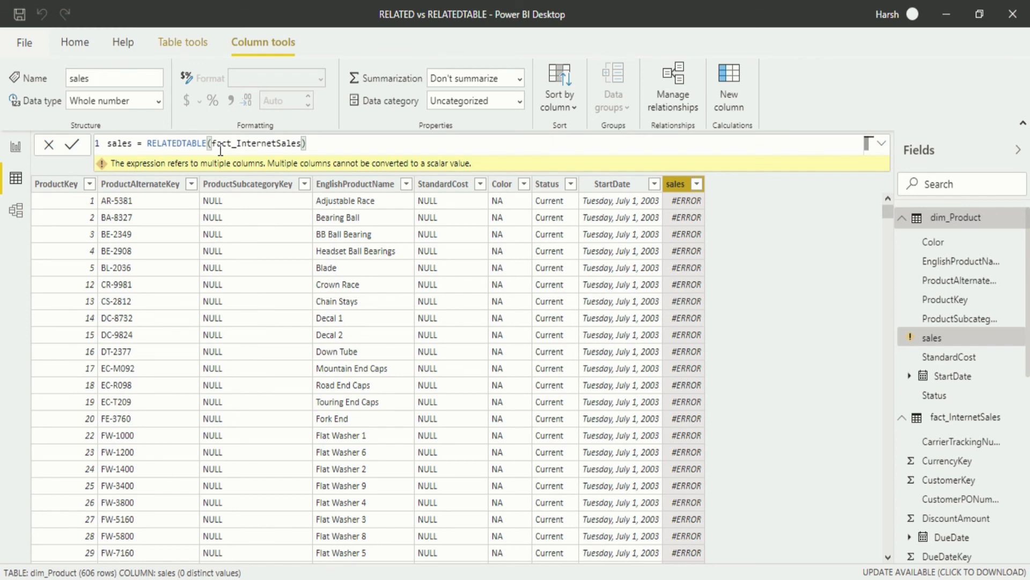
{"action": "left_click", "coordinate": [15, 209]}
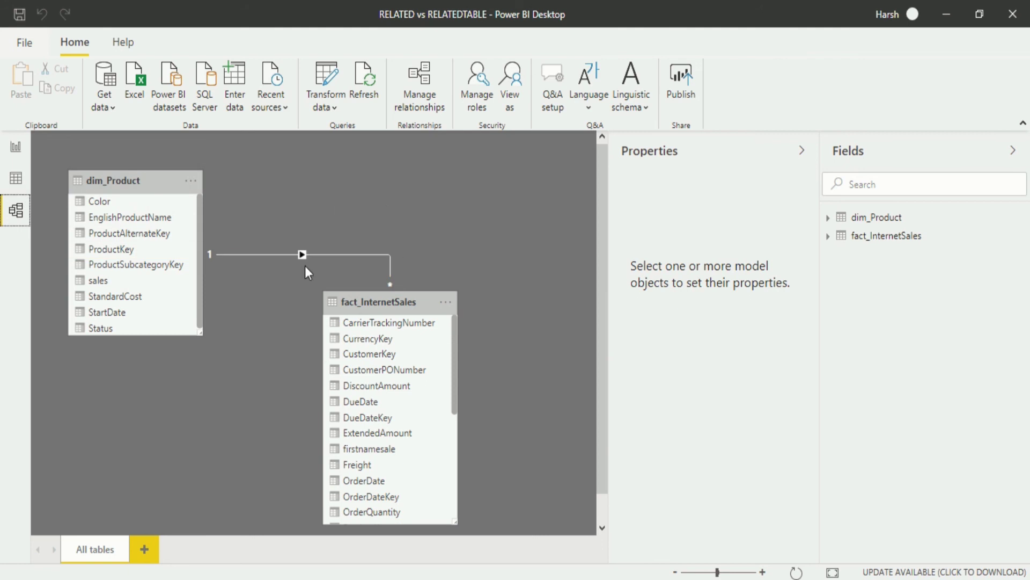
{"action": "left_click", "coordinate": [29, 186]}
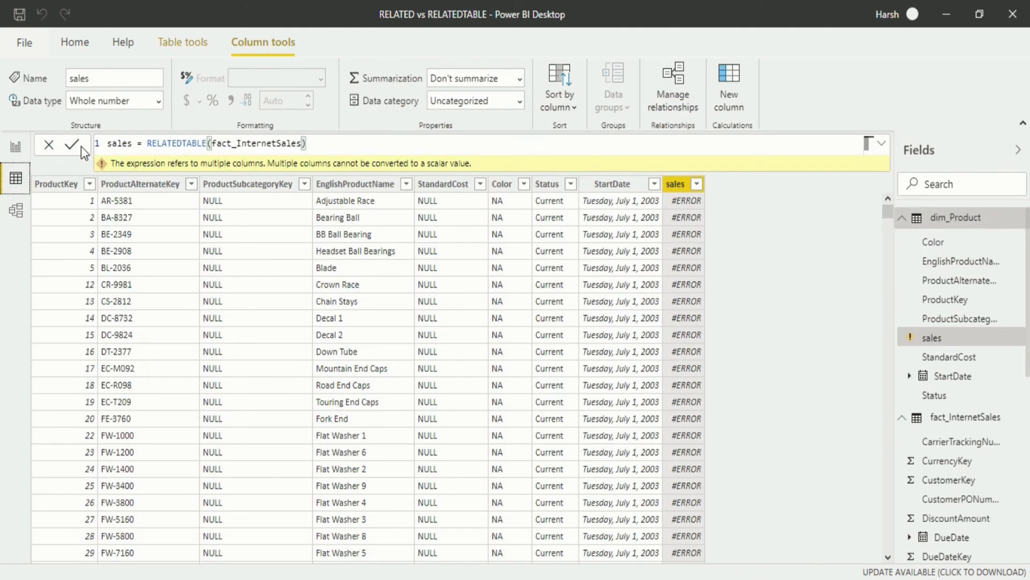
Wrap the sales column's expression in COUNTROWS so it reads COUNTROWS(RELATEDTABLE(fact_InternetSales)), and commit the formula.
{"action": "double_click", "coordinate": [166, 143]}
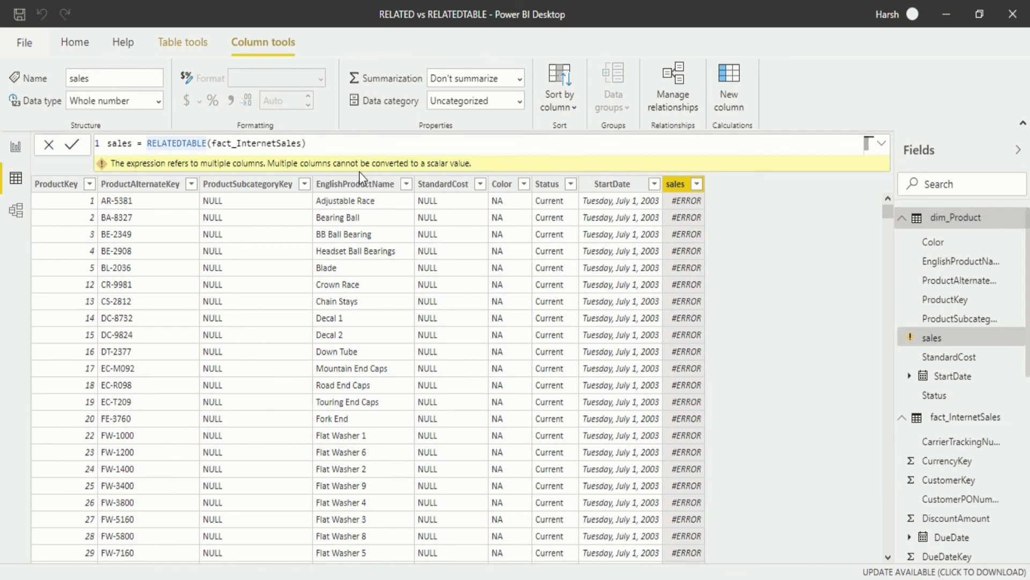
{"action": "type", "text": "C"}
{"action": "key", "text": "BackSpace"}
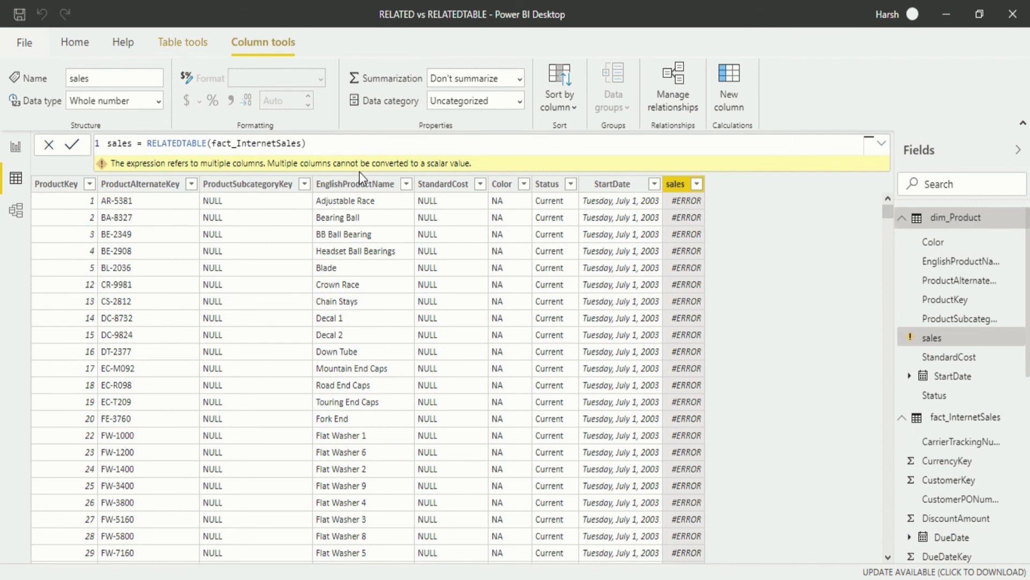
{"action": "type", "text": "count"}
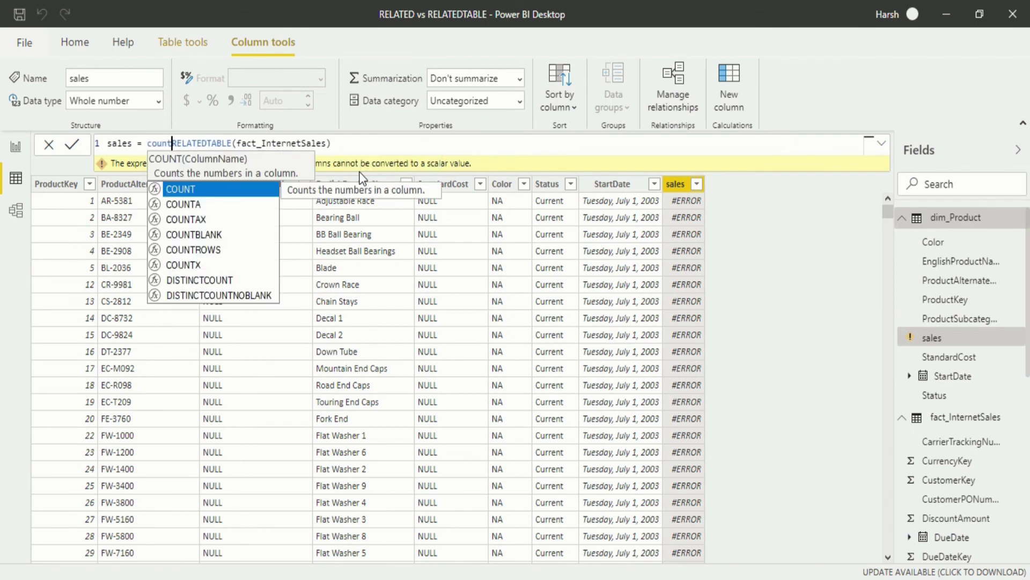
{"action": "key", "text": "Down"}
{"action": "key", "text": "Down"}
{"action": "key", "text": "Down"}
{"action": "key", "text": "Down"}
{"action": "key", "text": "Tab"}
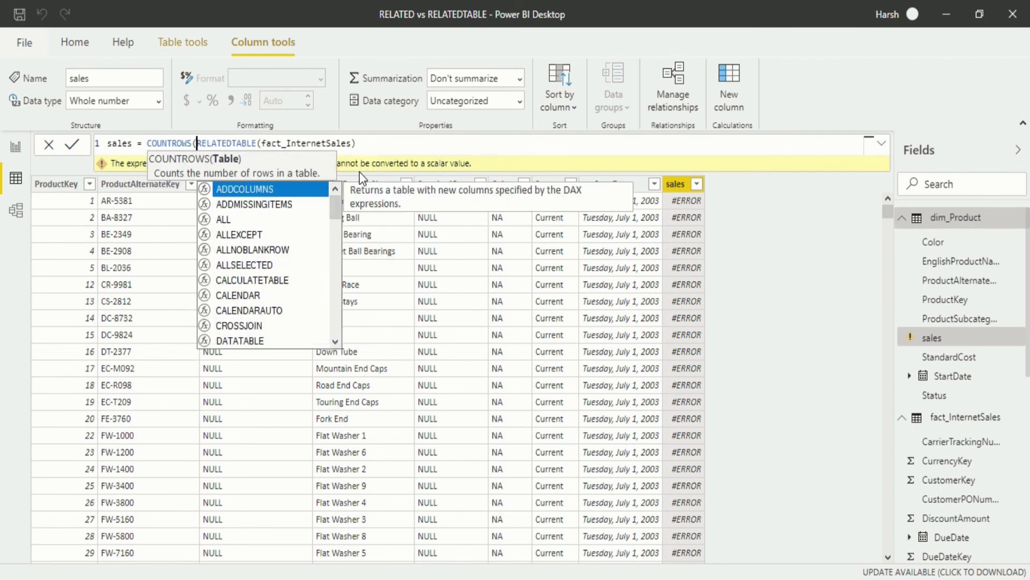
{"action": "left_click", "coordinate": [374, 143]}
{"action": "type", "text": ")"}
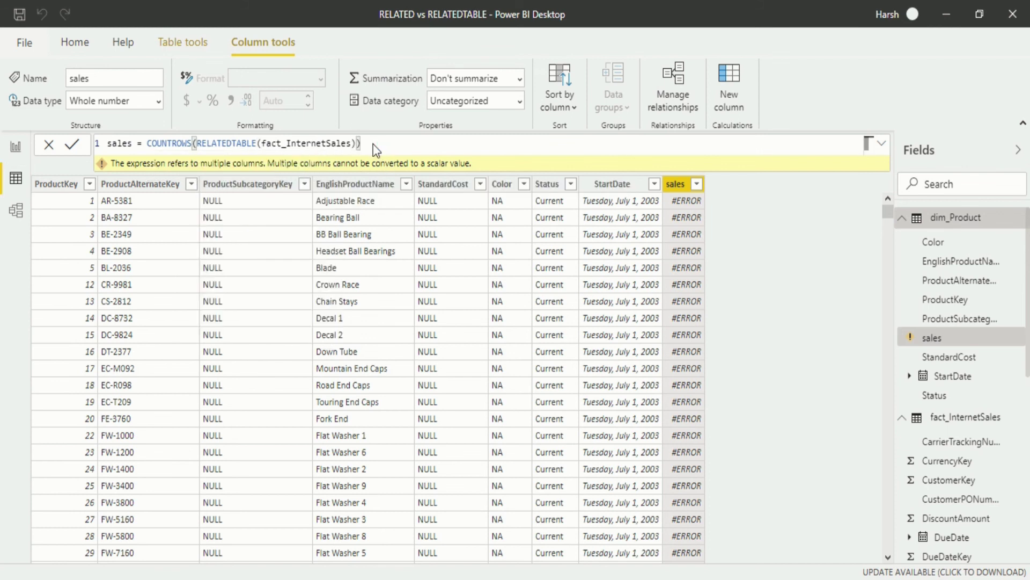
{"action": "key", "text": "Return"}
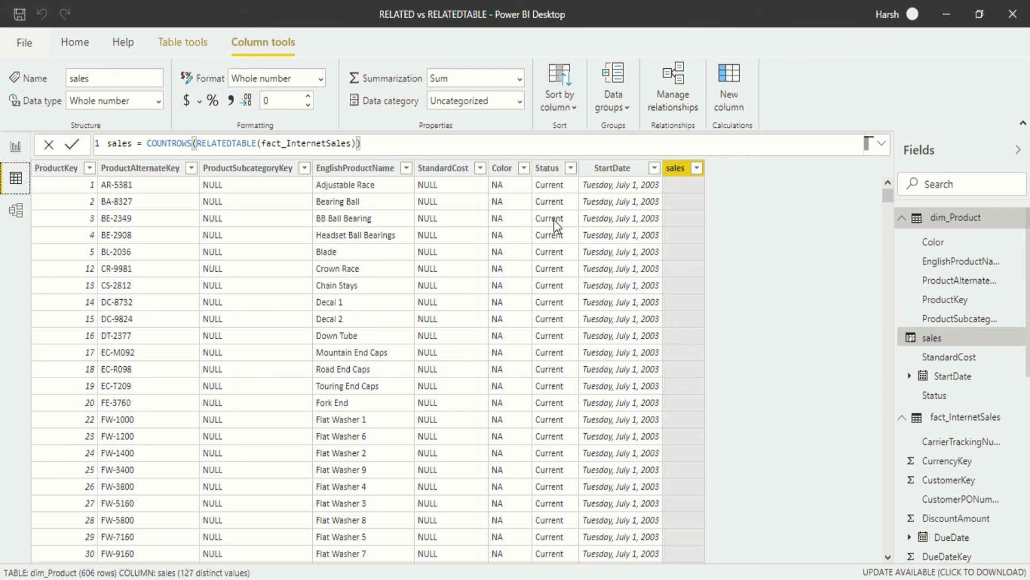
Examine the sales column's distinct values and its per-product row counts throughout the dim_Product table.
{"action": "left_click", "coordinate": [682, 184]}
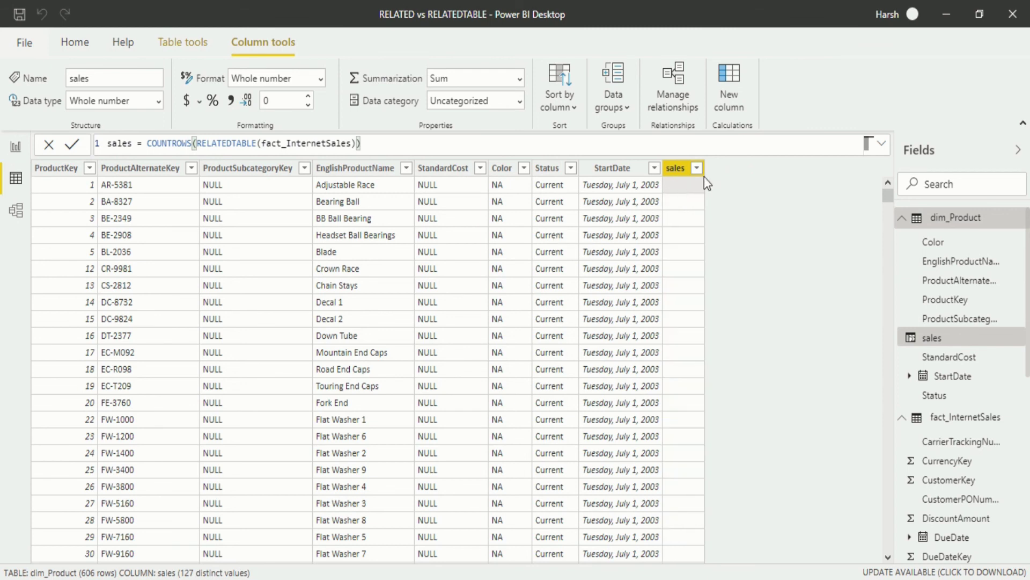
{"action": "left_click", "coordinate": [697, 169]}
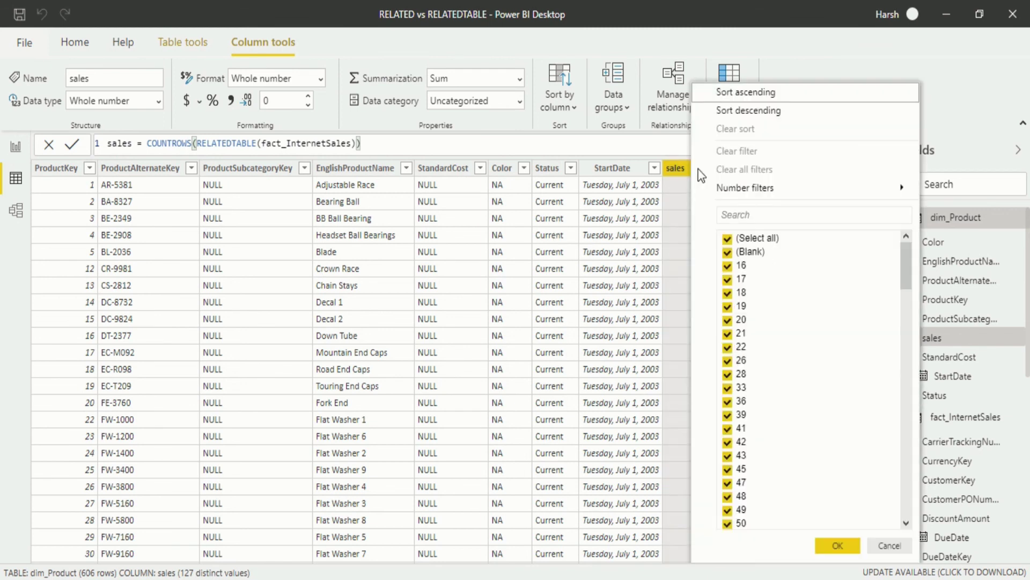
{"action": "left_click", "coordinate": [672, 187]}
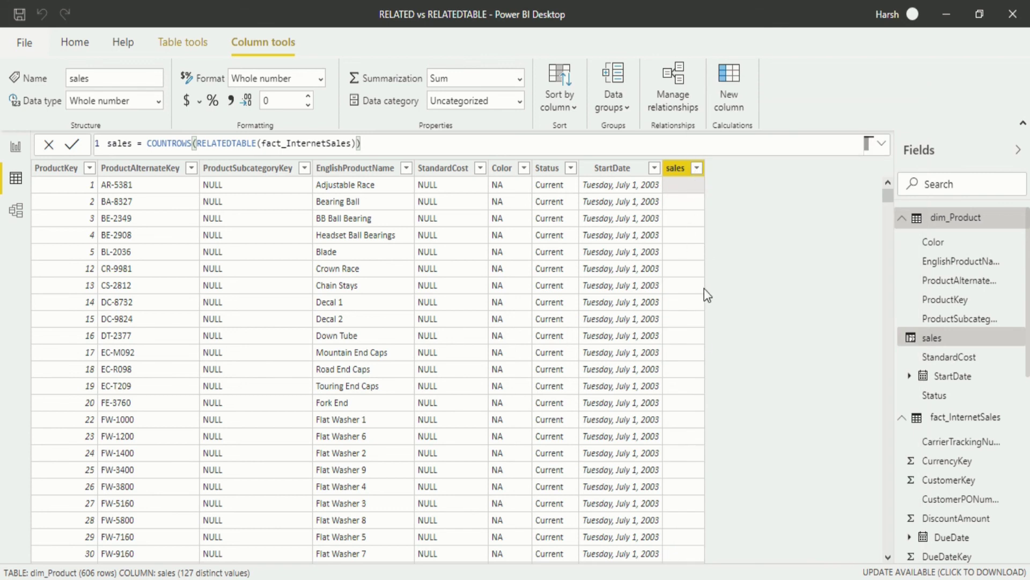
{"action": "scroll", "coordinate": [702, 403], "scroll_direction": "down", "scroll_amount": 20}
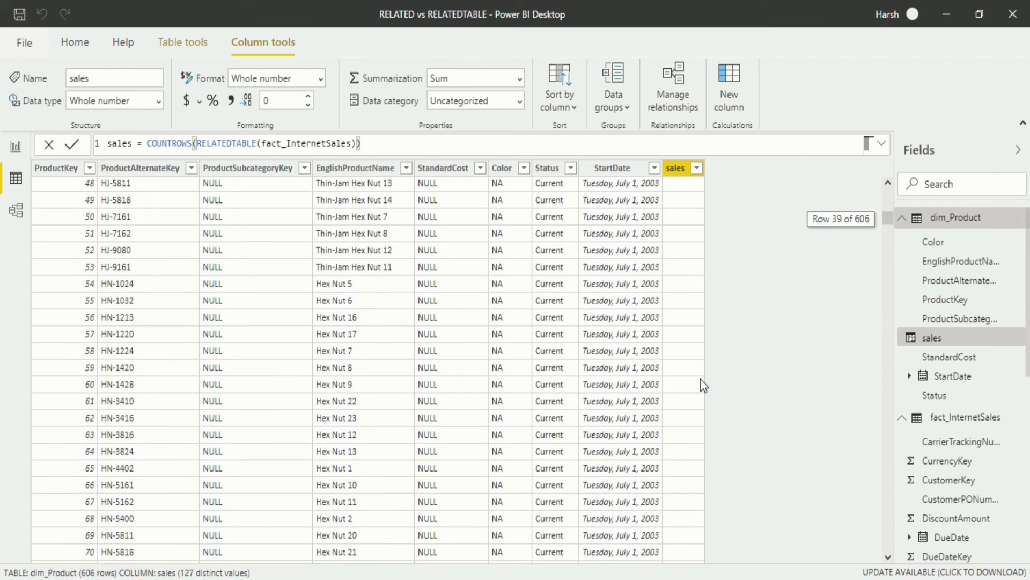
{"action": "scroll", "coordinate": [700, 380], "scroll_direction": "down", "scroll_amount": 20}
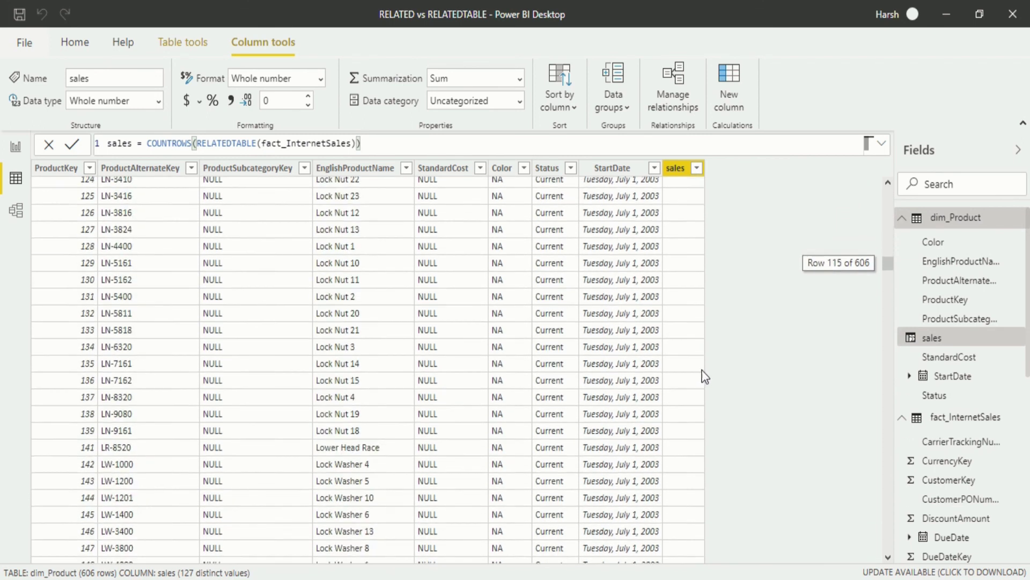
{"action": "scroll", "coordinate": [710, 375], "scroll_direction": "down", "scroll_amount": 20}
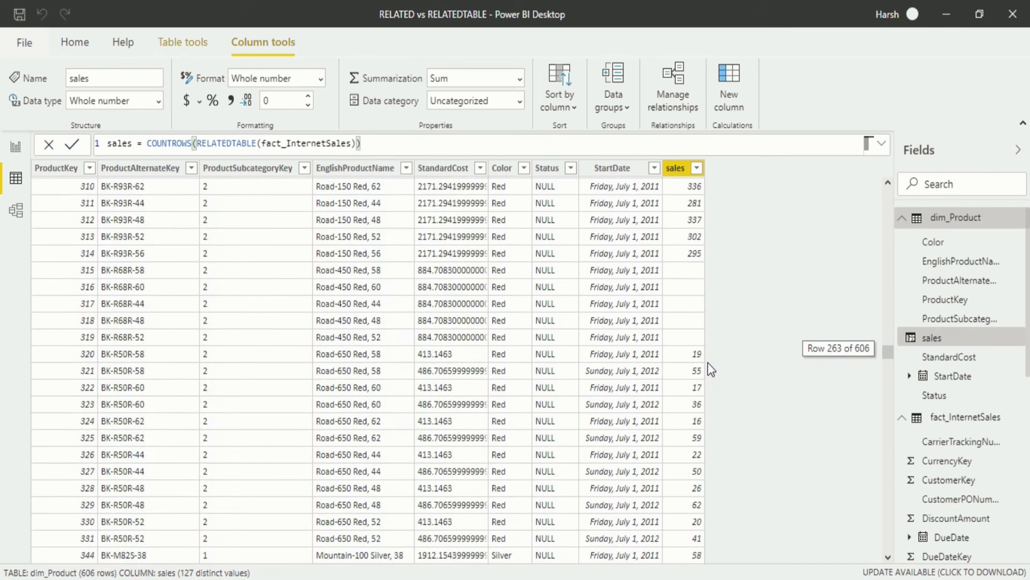
{"action": "scroll", "coordinate": [710, 365], "scroll_direction": "up", "scroll_amount": 11}
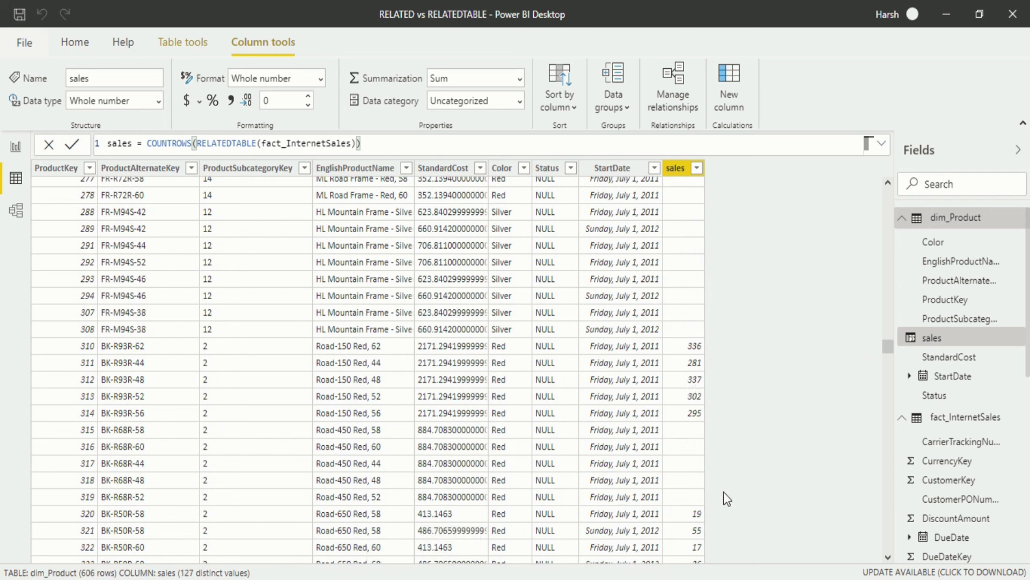
{"action": "scroll", "coordinate": [562, 442], "scroll_direction": "up", "scroll_amount": 20}
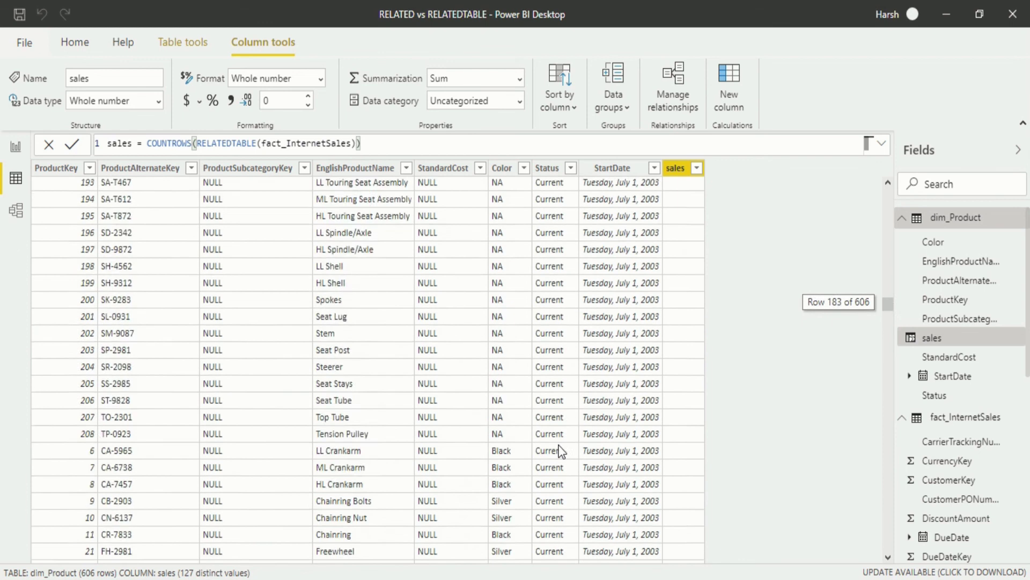
{"action": "scroll", "coordinate": [555, 448], "scroll_direction": "up", "scroll_amount": 20}
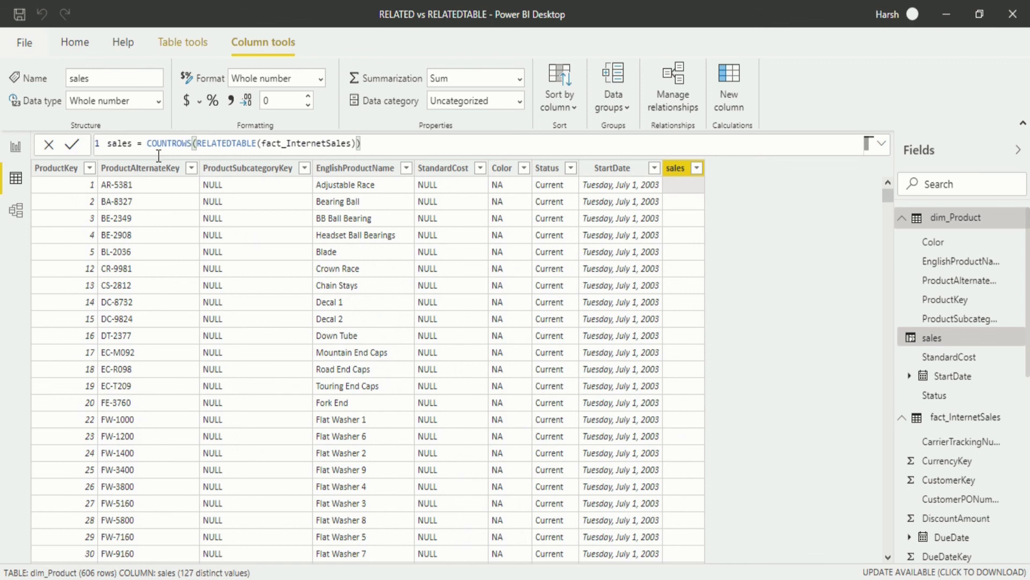
{"action": "scroll", "coordinate": [660, 251], "scroll_direction": "down", "scroll_amount": 20}
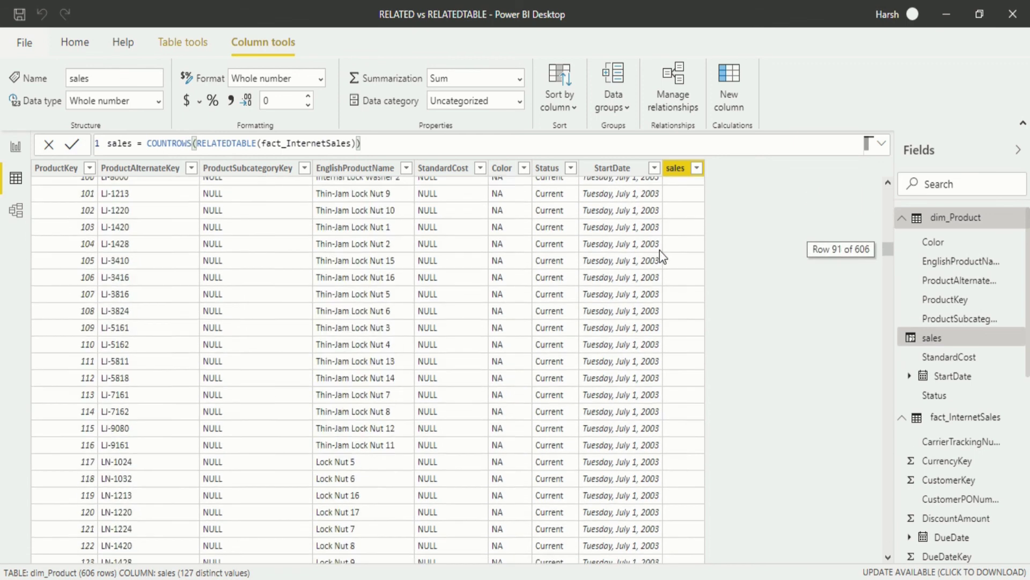
{"action": "scroll", "coordinate": [668, 257], "scroll_direction": "down", "scroll_amount": 10}
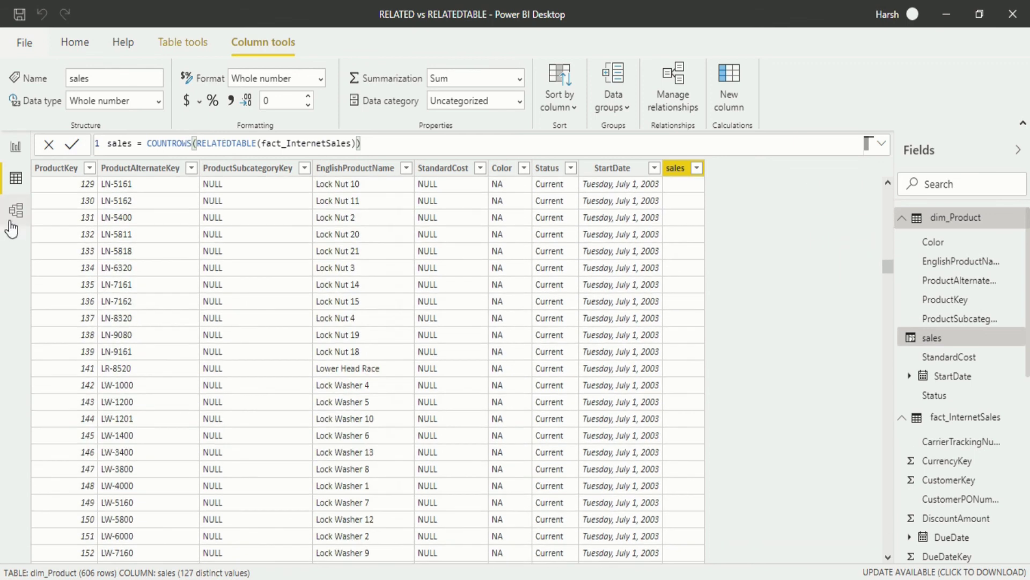
Check the relationship and the fact_InternetSales fields in the model, and view the fact_InternetSales table's data.
{"action": "left_click", "coordinate": [12, 221]}
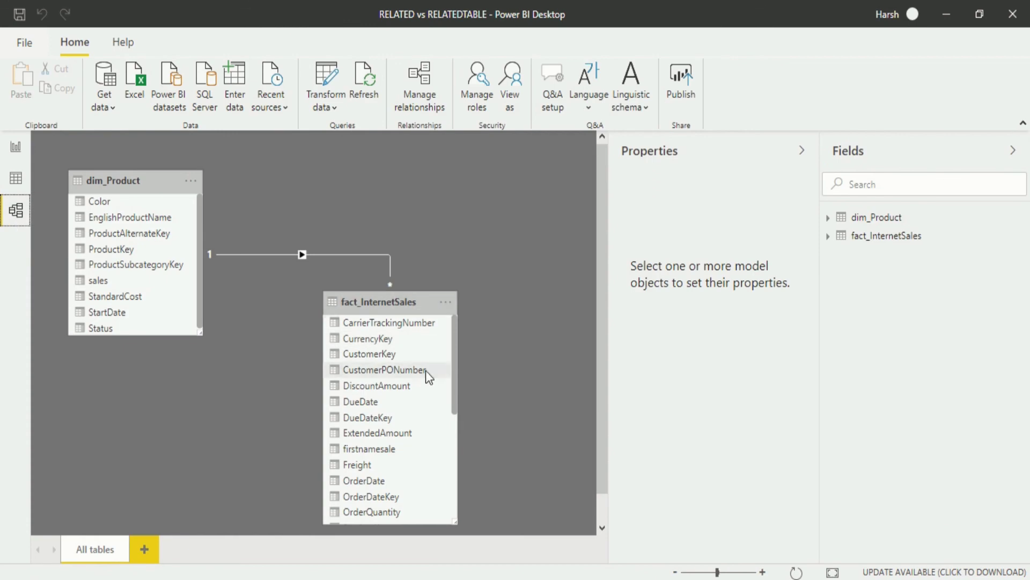
{"action": "scroll", "coordinate": [453, 373], "scroll_direction": "down", "scroll_amount": 2}
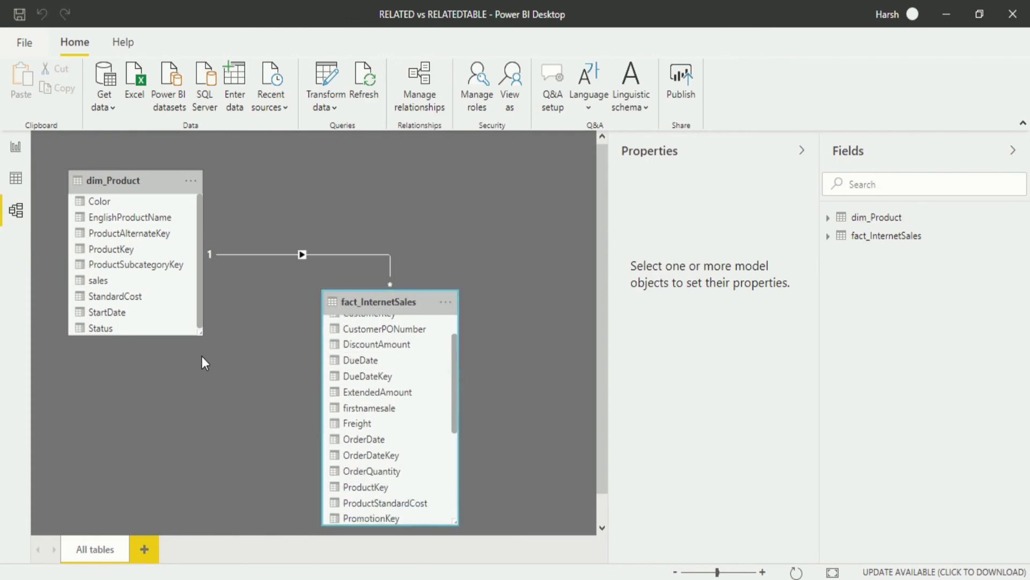
{"action": "left_click", "coordinate": [15, 177]}
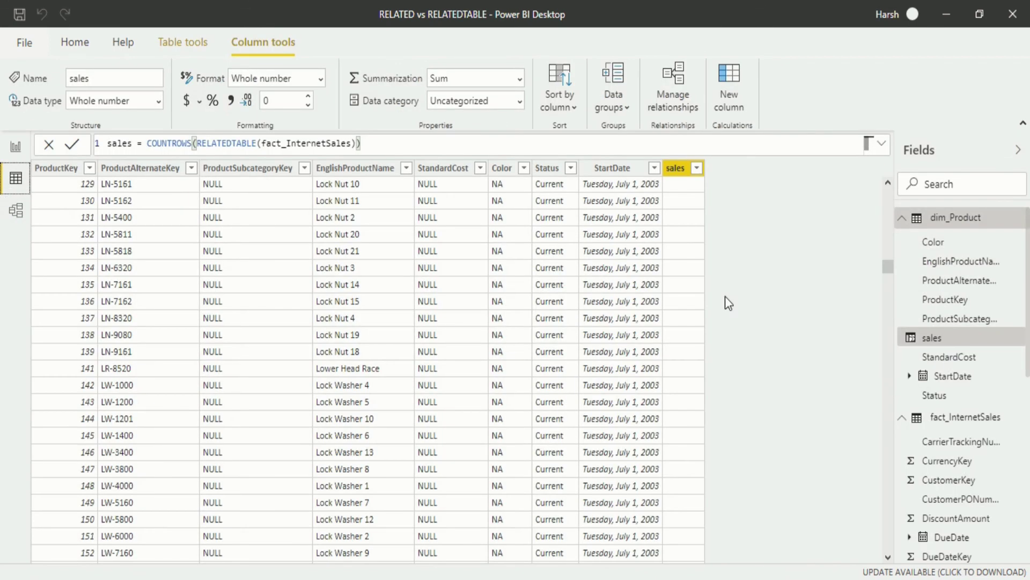
{"action": "left_click", "coordinate": [955, 418]}
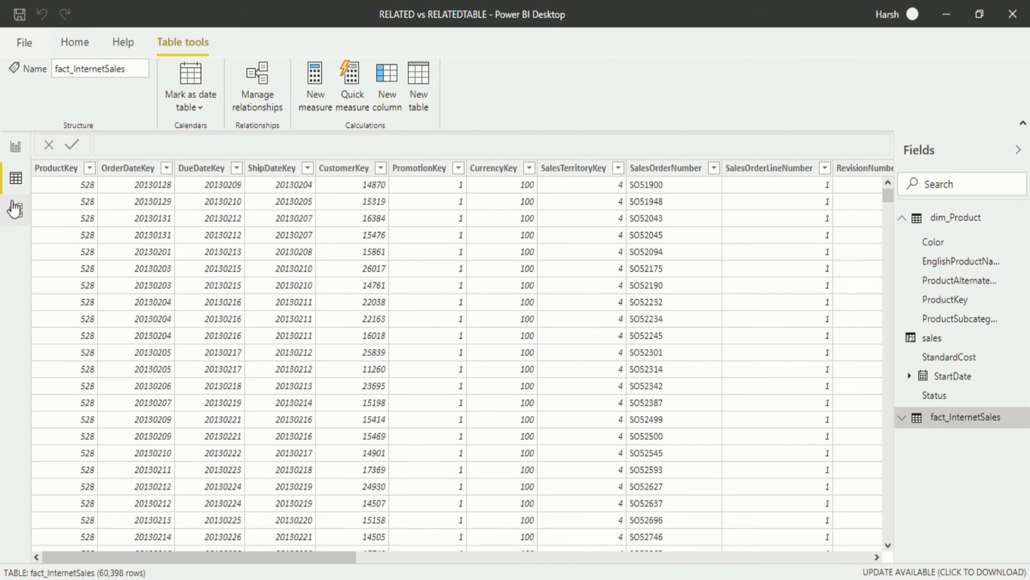
Return to the dim_Product data and examine the sales values of the Road-150 and Road-650 Red products.
{"action": "left_click", "coordinate": [959, 226]}
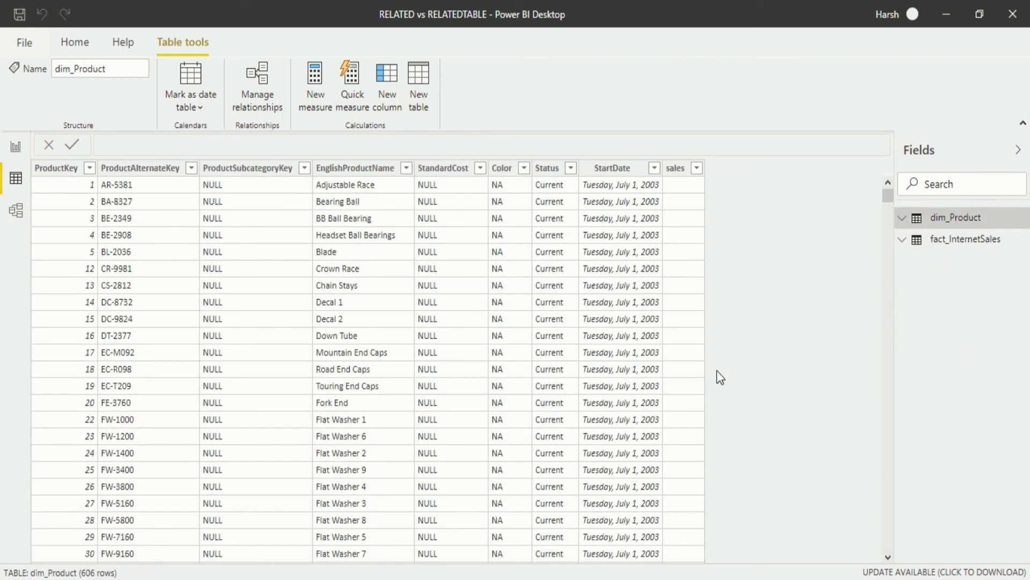
{"action": "scroll", "coordinate": [652, 369], "scroll_direction": "down", "scroll_amount": 19}
{"action": "scroll", "coordinate": [663, 385], "scroll_direction": "down", "scroll_amount": 20}
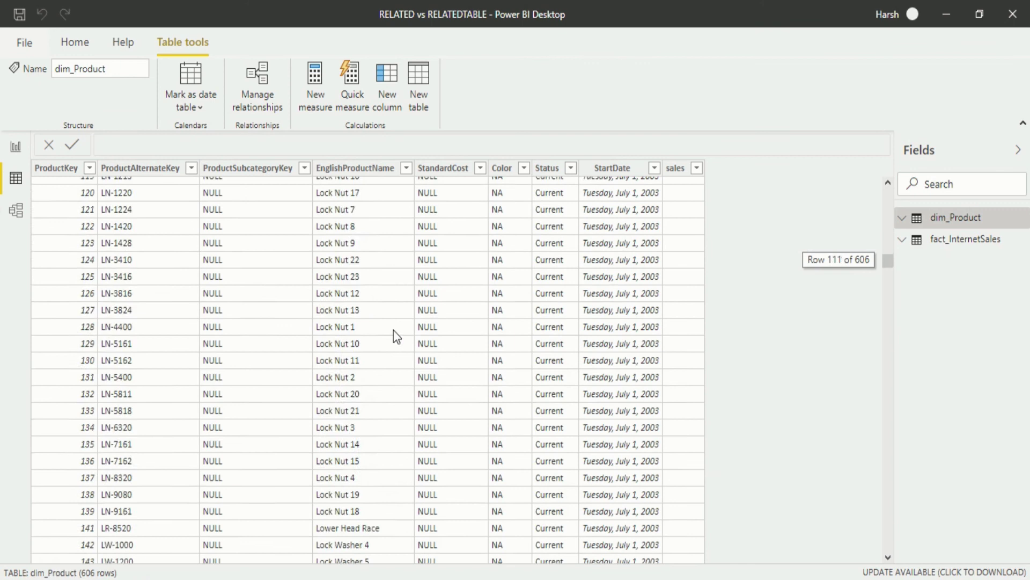
{"action": "scroll", "coordinate": [532, 383], "scroll_direction": "down", "scroll_amount": 16}
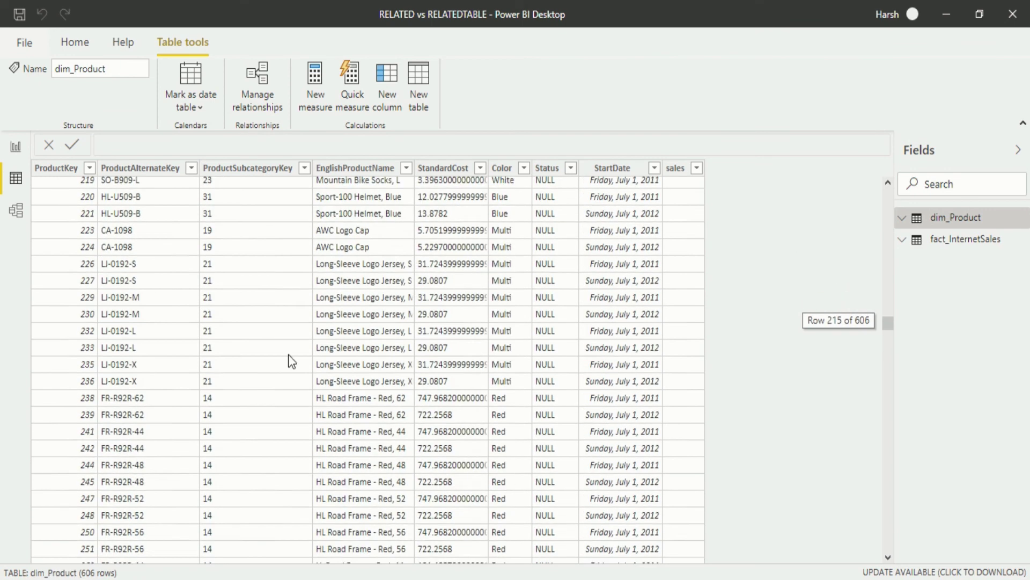
{"action": "scroll", "coordinate": [431, 429], "scroll_direction": "down", "scroll_amount": 10}
{"action": "scroll", "coordinate": [516, 375], "scroll_direction": "down", "scroll_amount": 11}
{"action": "scroll", "coordinate": [644, 367], "scroll_direction": "up", "scroll_amount": 5}
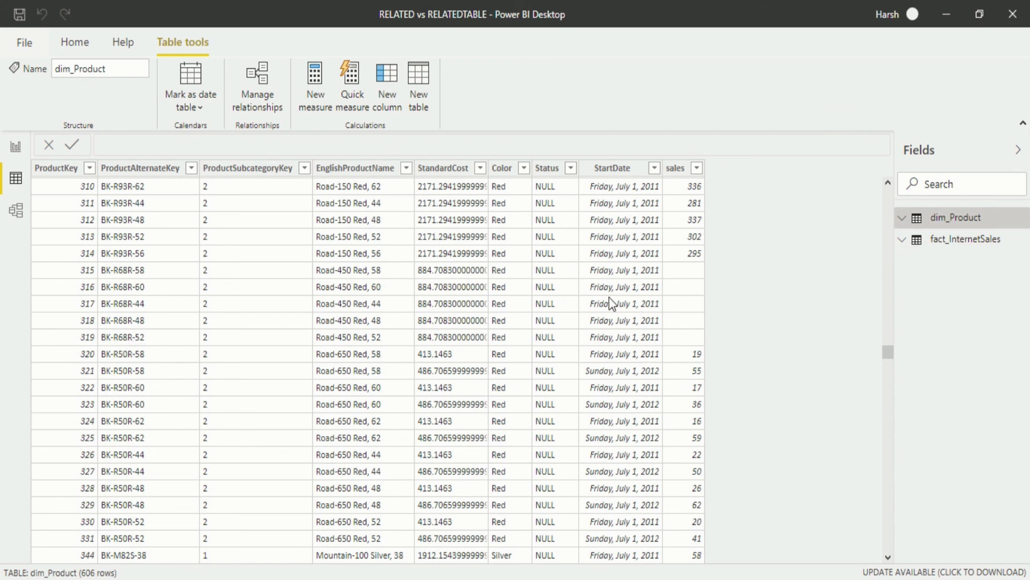
Select the sales column in dim_Product and review its COUNTROWS formula and values back to the first row.
{"action": "left_click", "coordinate": [909, 224]}
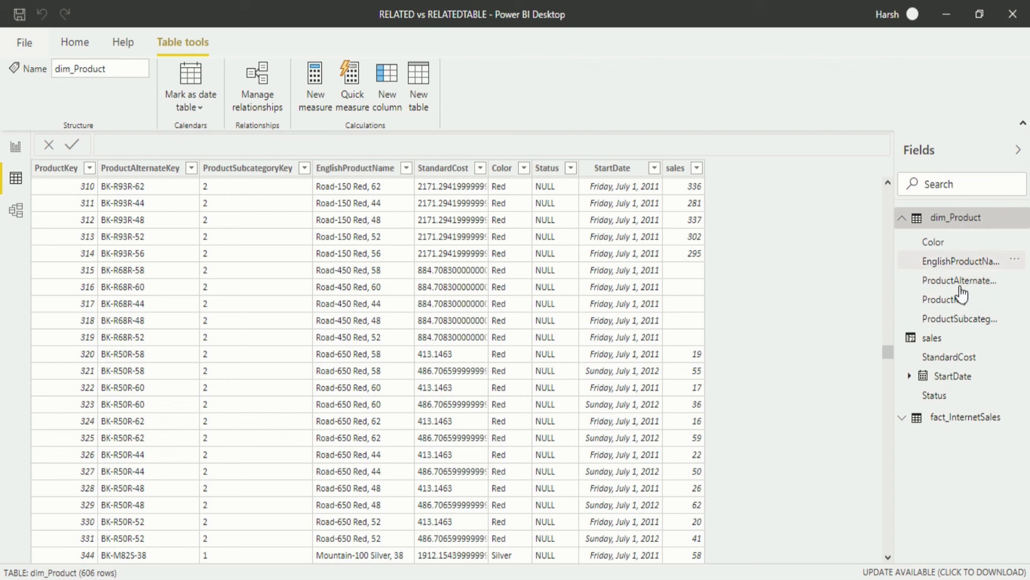
{"action": "left_click", "coordinate": [919, 338]}
{"action": "scroll", "coordinate": [713, 319], "scroll_direction": "up", "scroll_amount": 1}
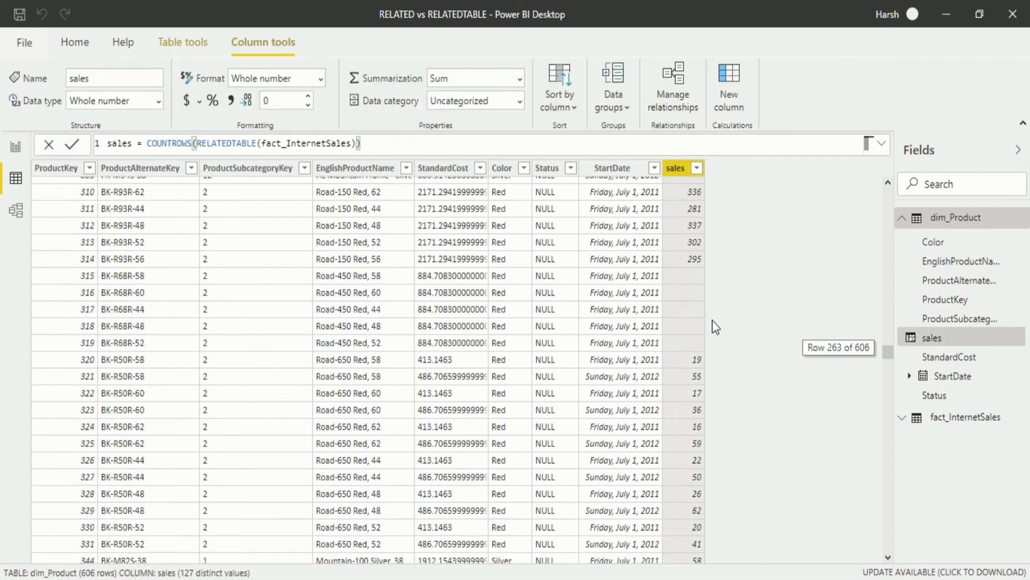
{"action": "scroll", "coordinate": [701, 329], "scroll_direction": "up", "scroll_amount": 20}
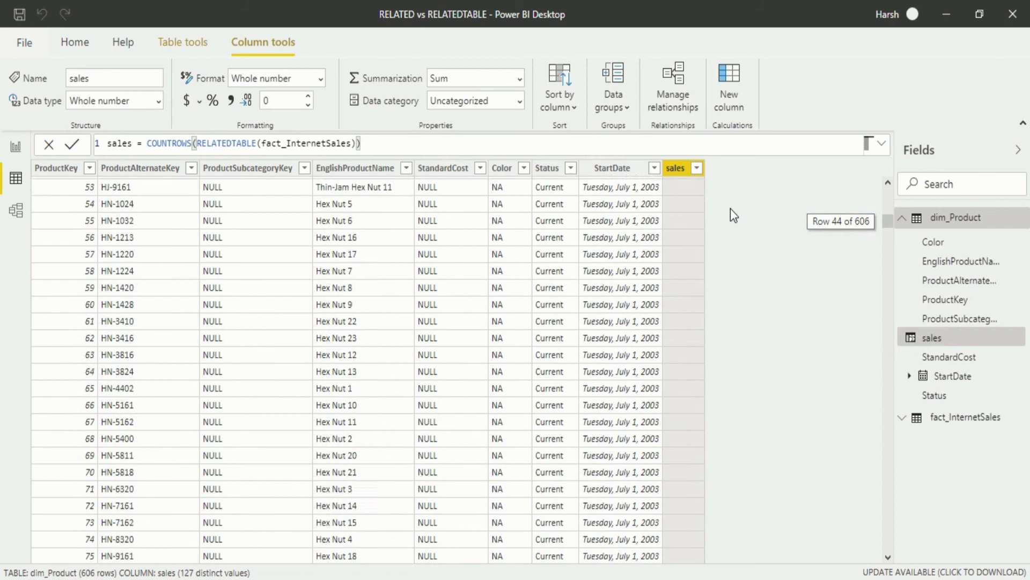
{"action": "scroll", "coordinate": [734, 214], "scroll_direction": "up", "scroll_amount": 5}
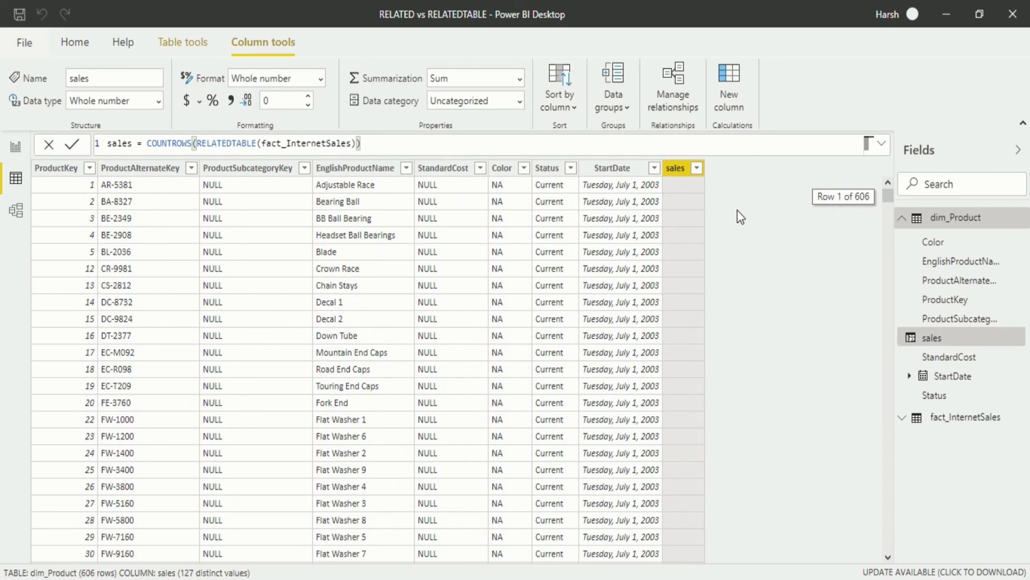